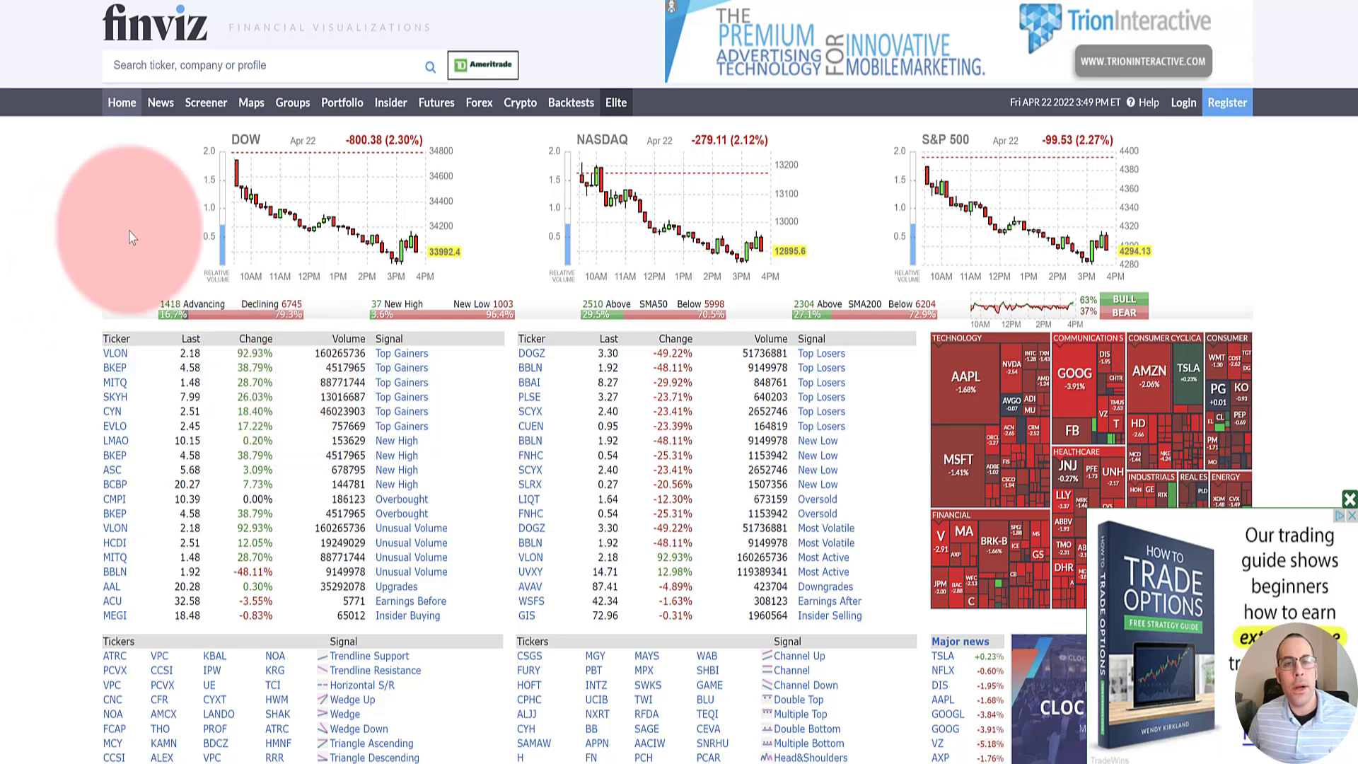
- Open the stock screener and set the ticker sort direction to descending
left_click(206, 103)
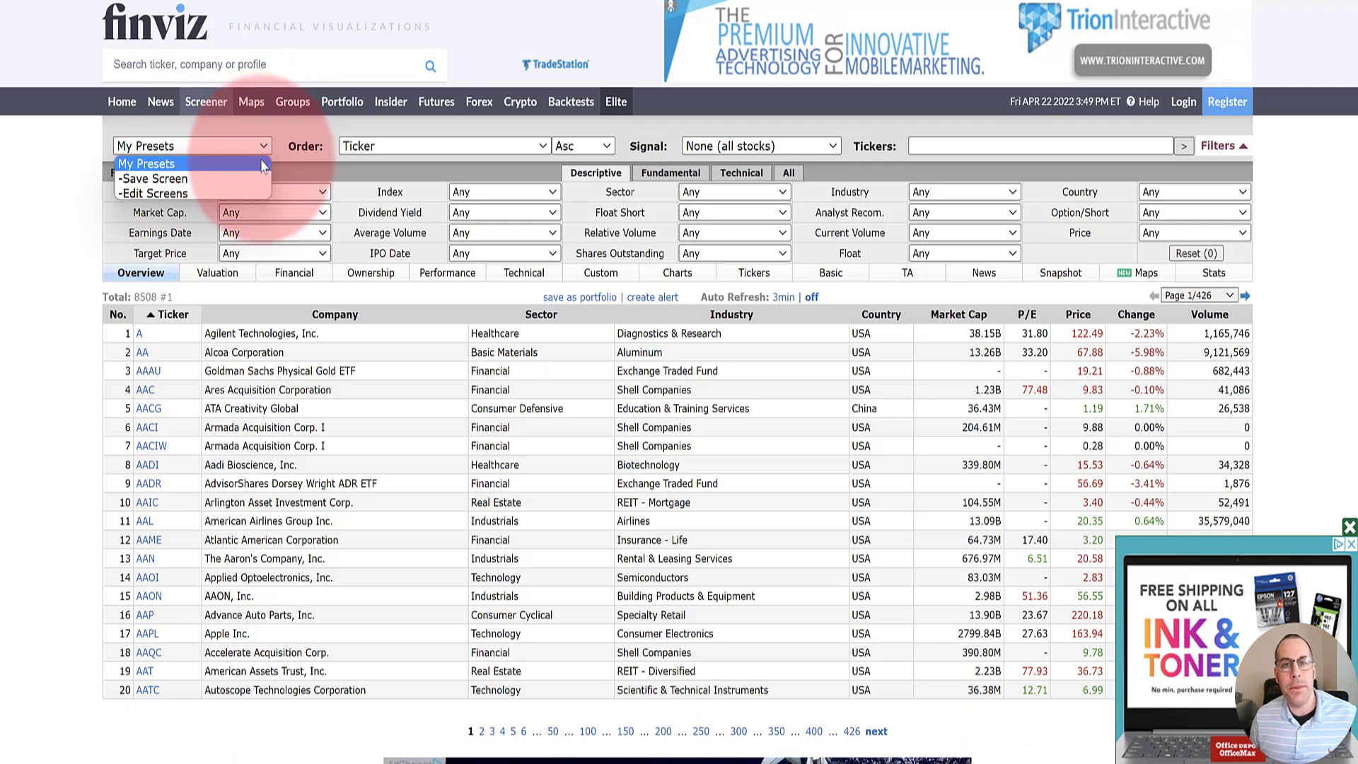
left_click(76, 189)
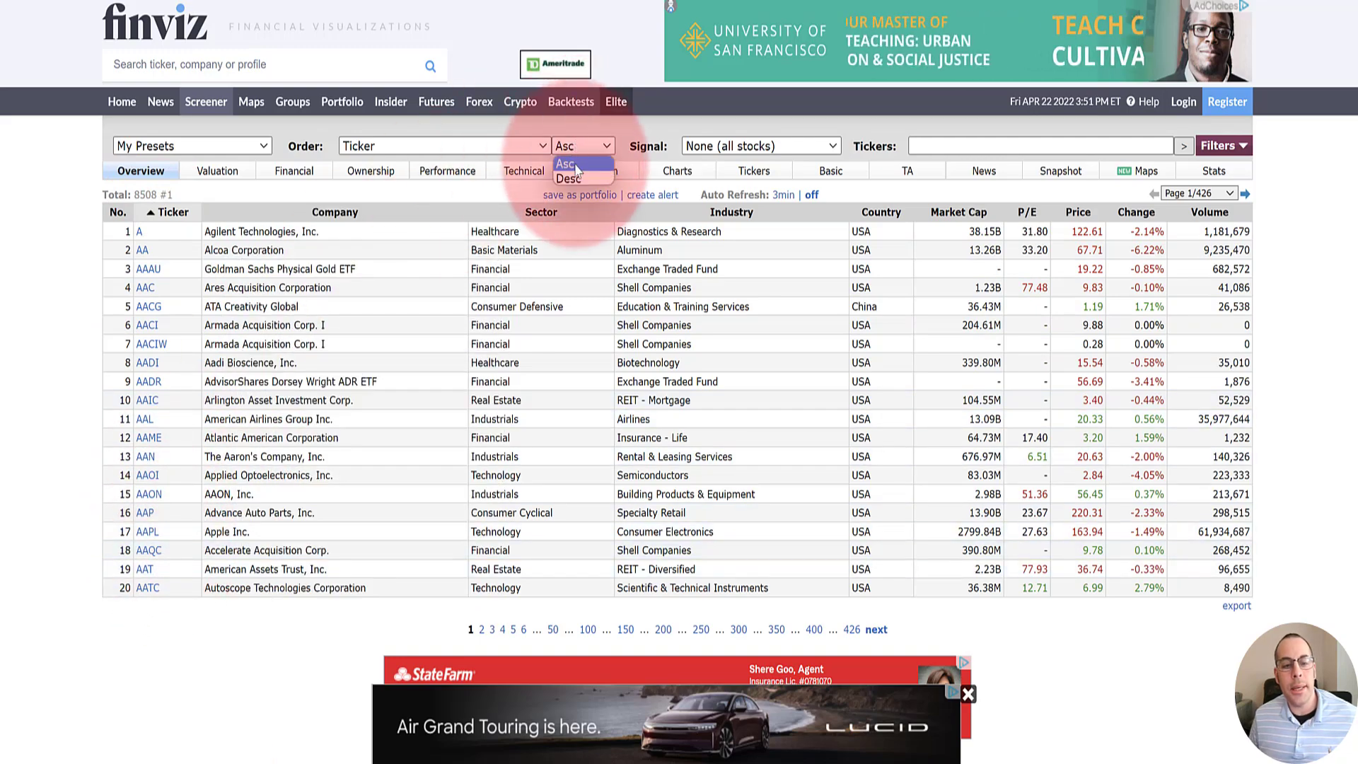
left_click(570, 179)
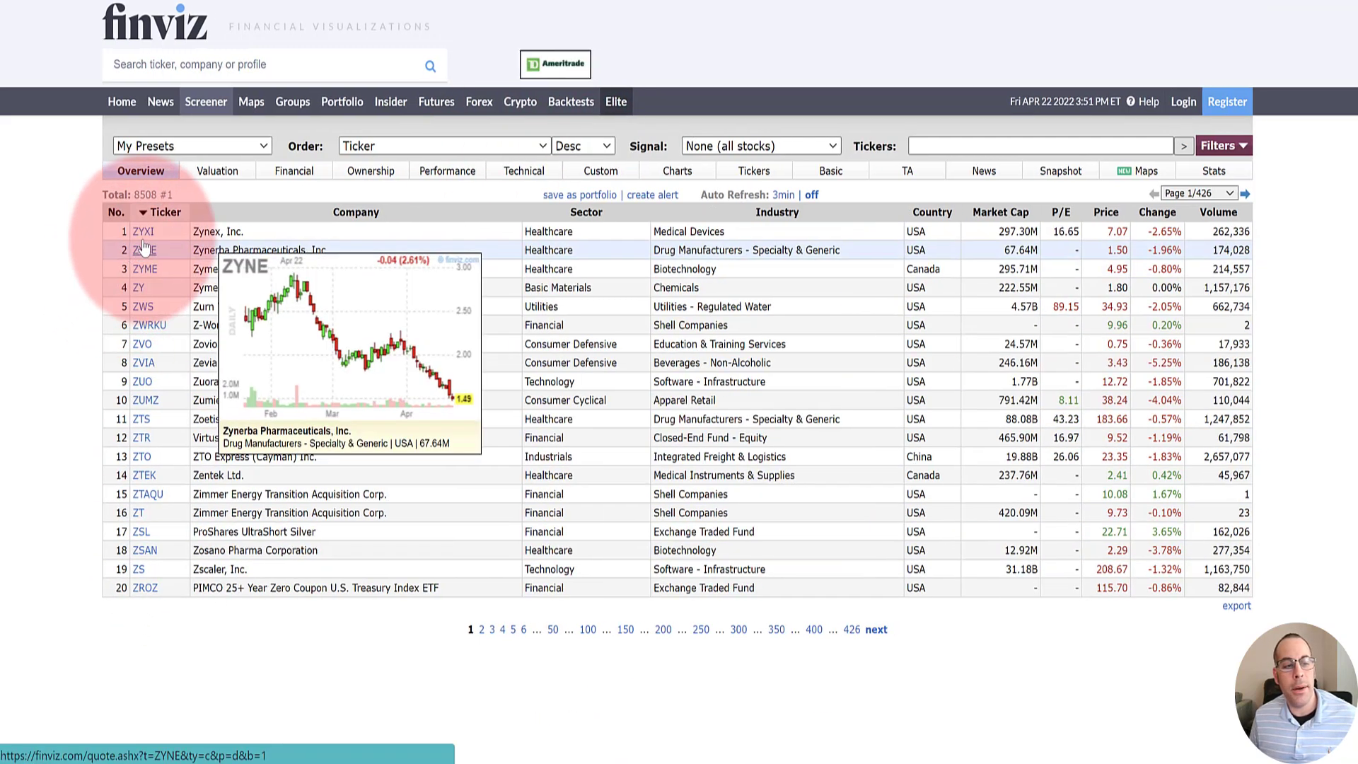
- Browse the criteria available for ordering the screener results, from the valuation ratios to the moving averages
left_click(542, 149)
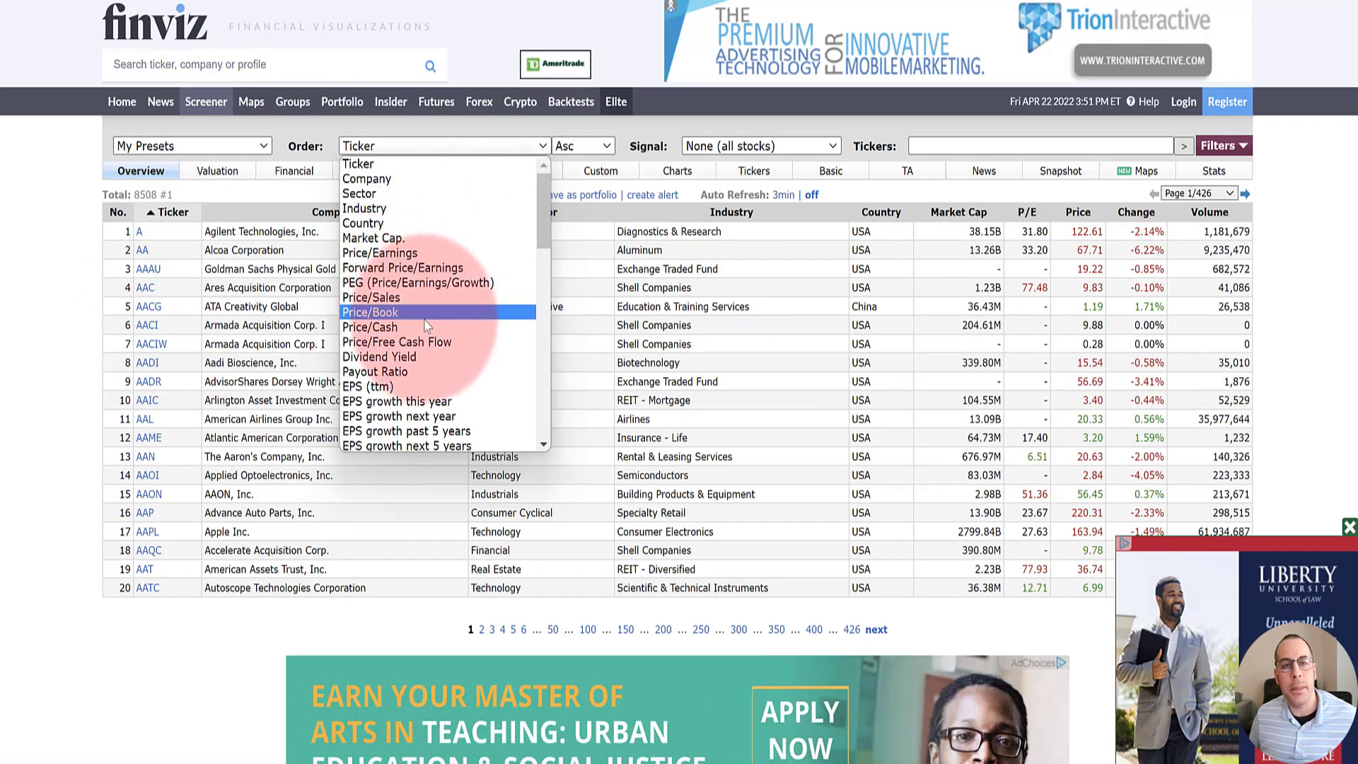
left_click_drag(542, 201, 539, 351)
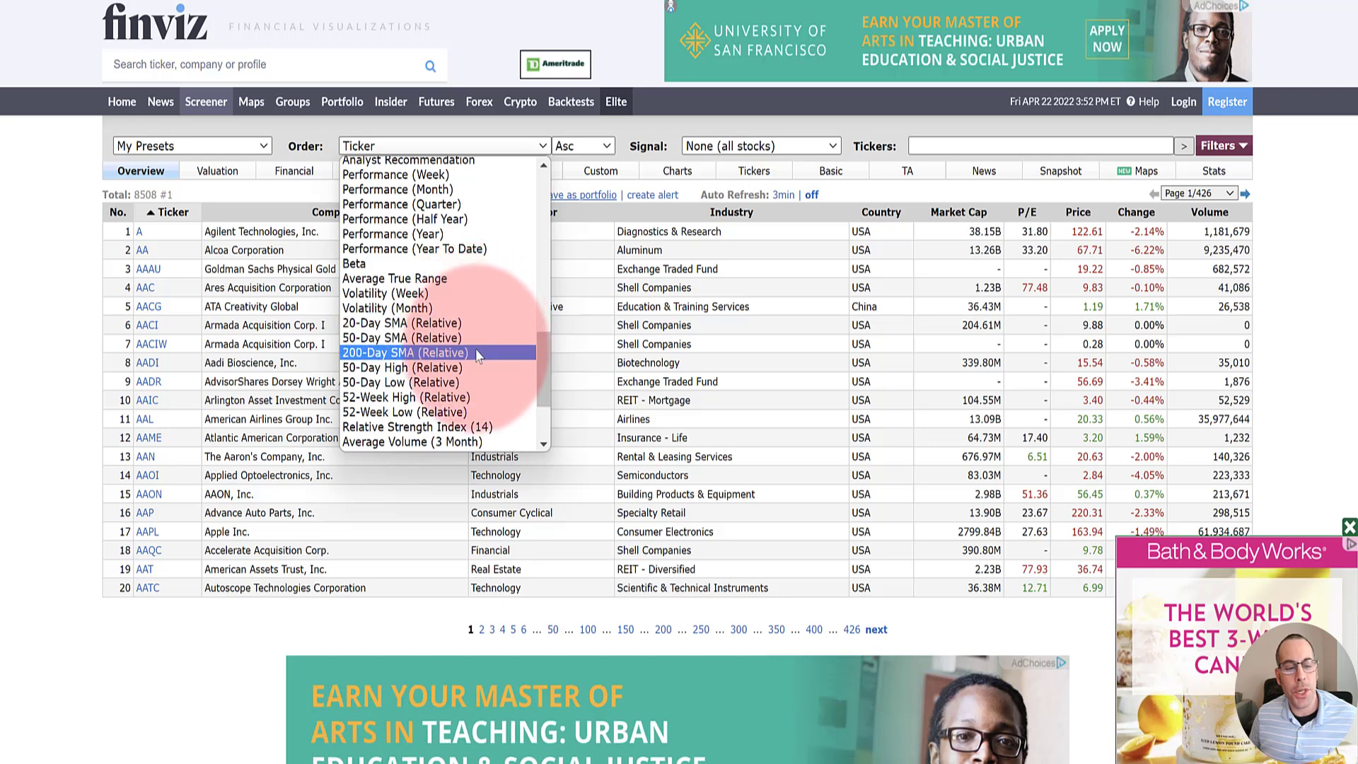
left_click_drag(541, 359, 538, 201)
left_click(499, 123)
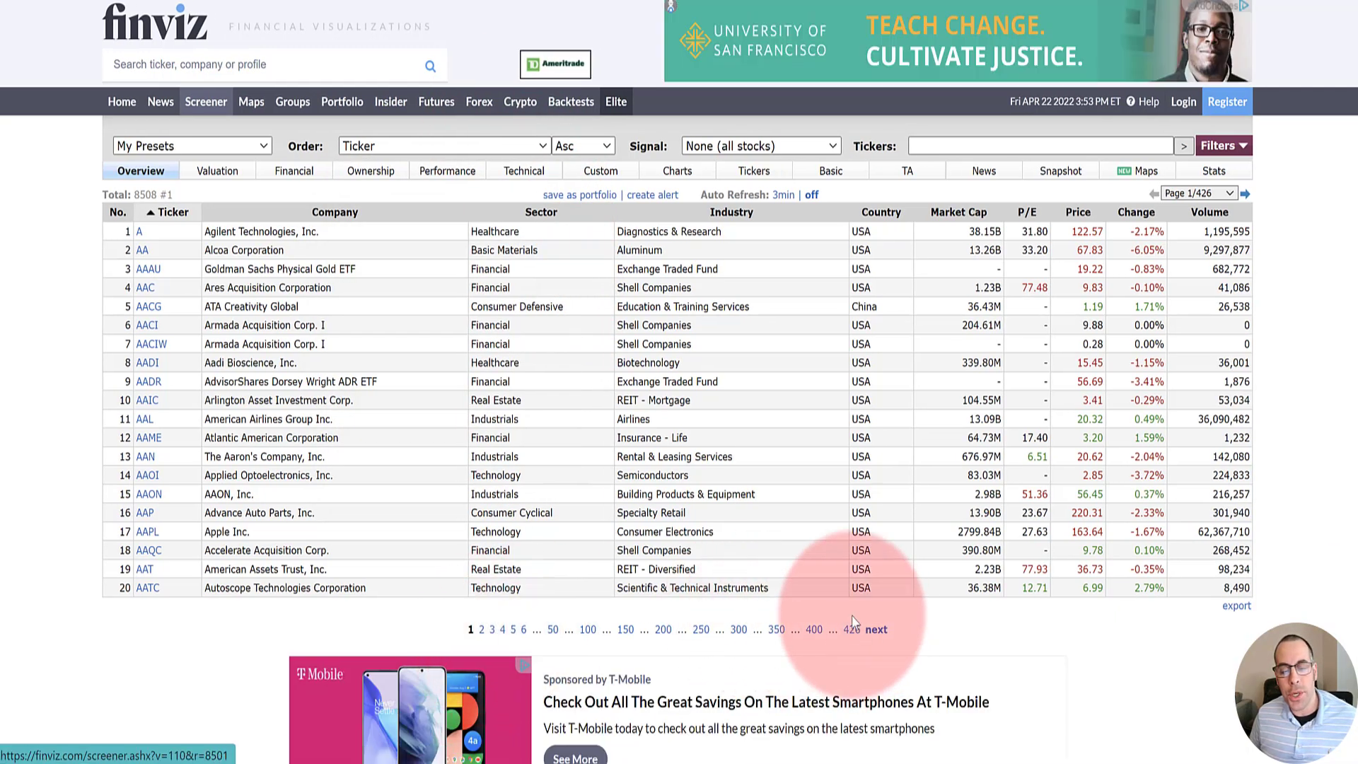
- Look through the available signals and limit the screener to stocks with the Upgrades signal
left_click(797, 148)
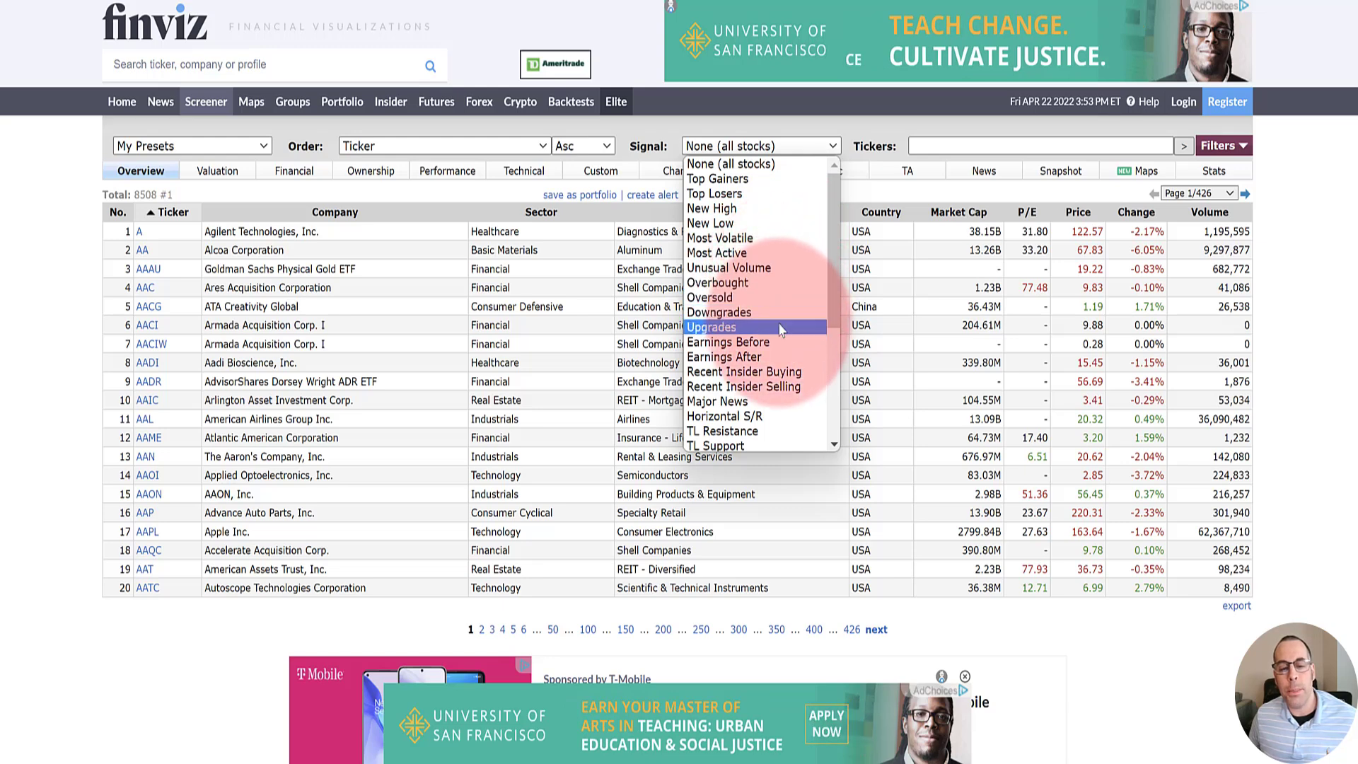
left_click_drag(835, 270, 832, 396)
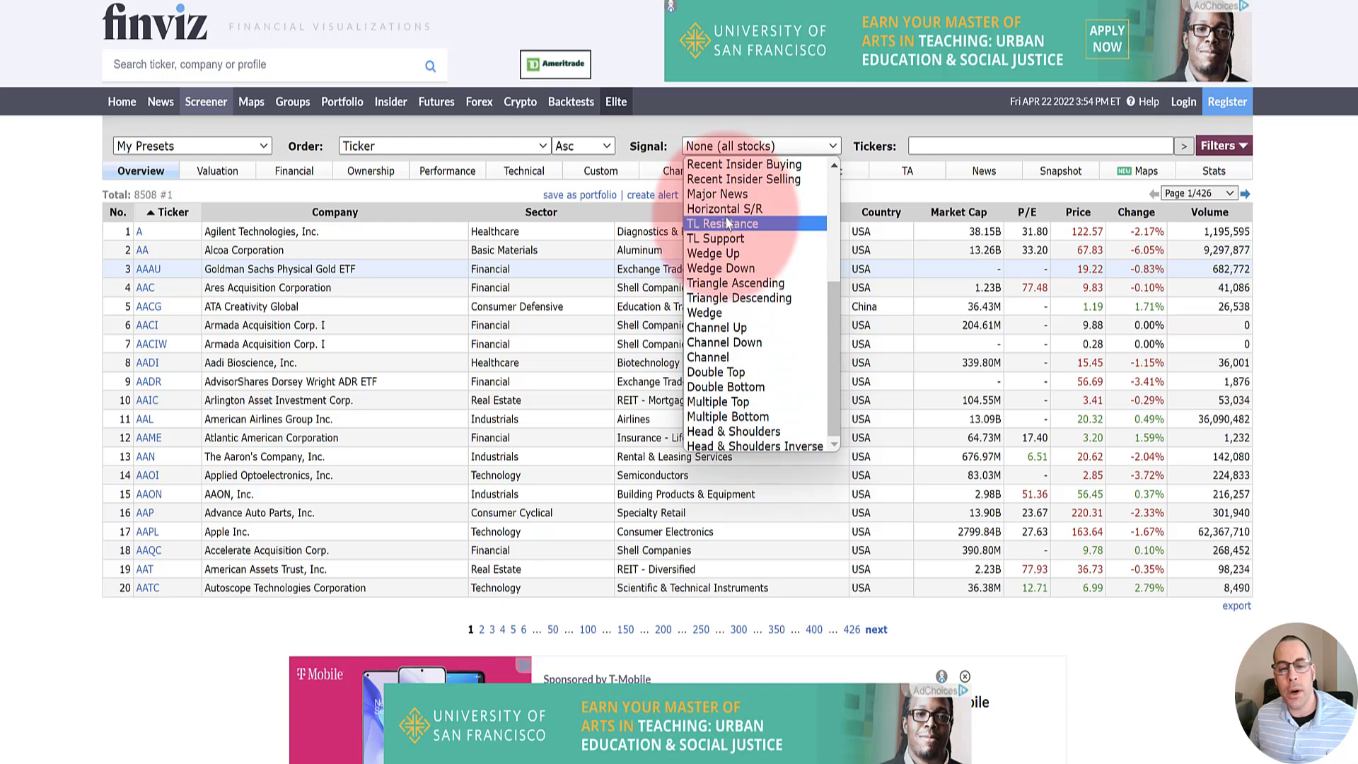
scroll(833, 304, "up", 2)
left_click_drag(834, 304, 826, 225)
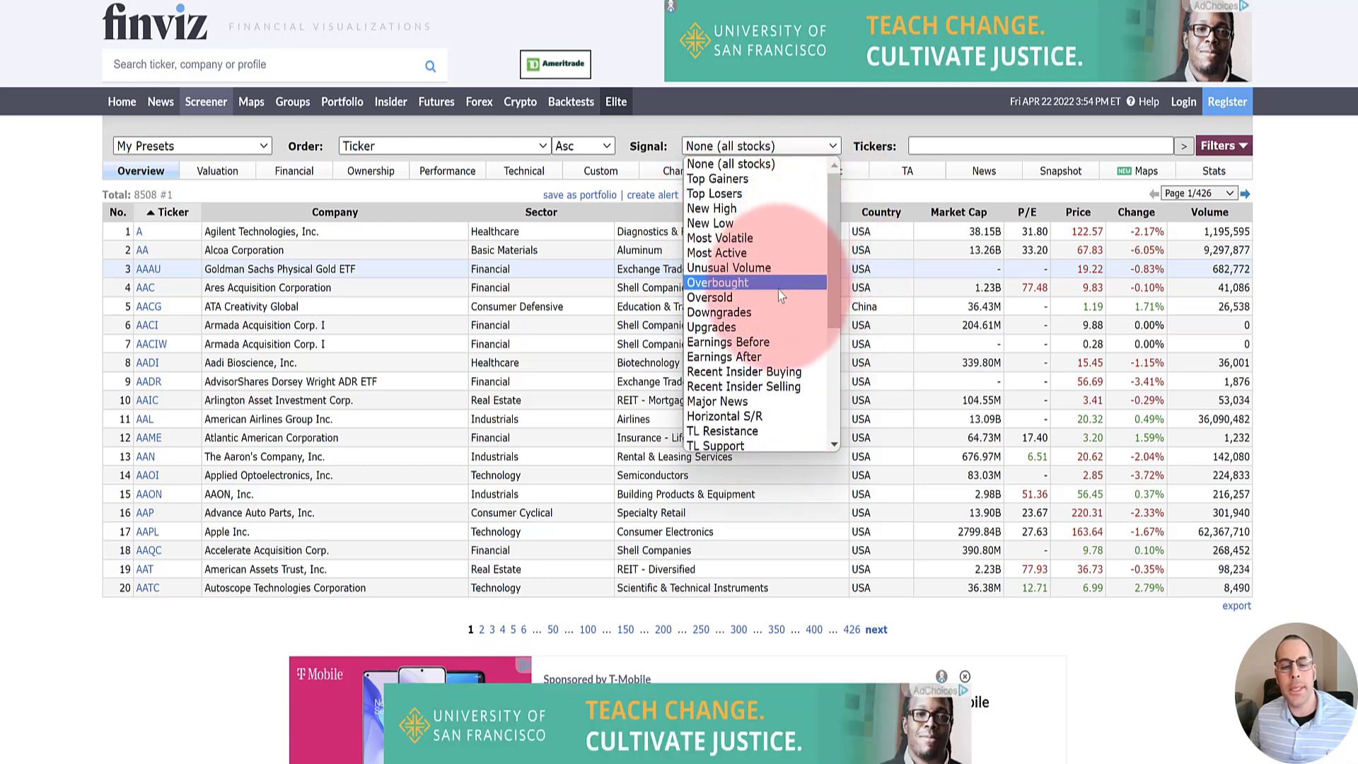
left_click(774, 327)
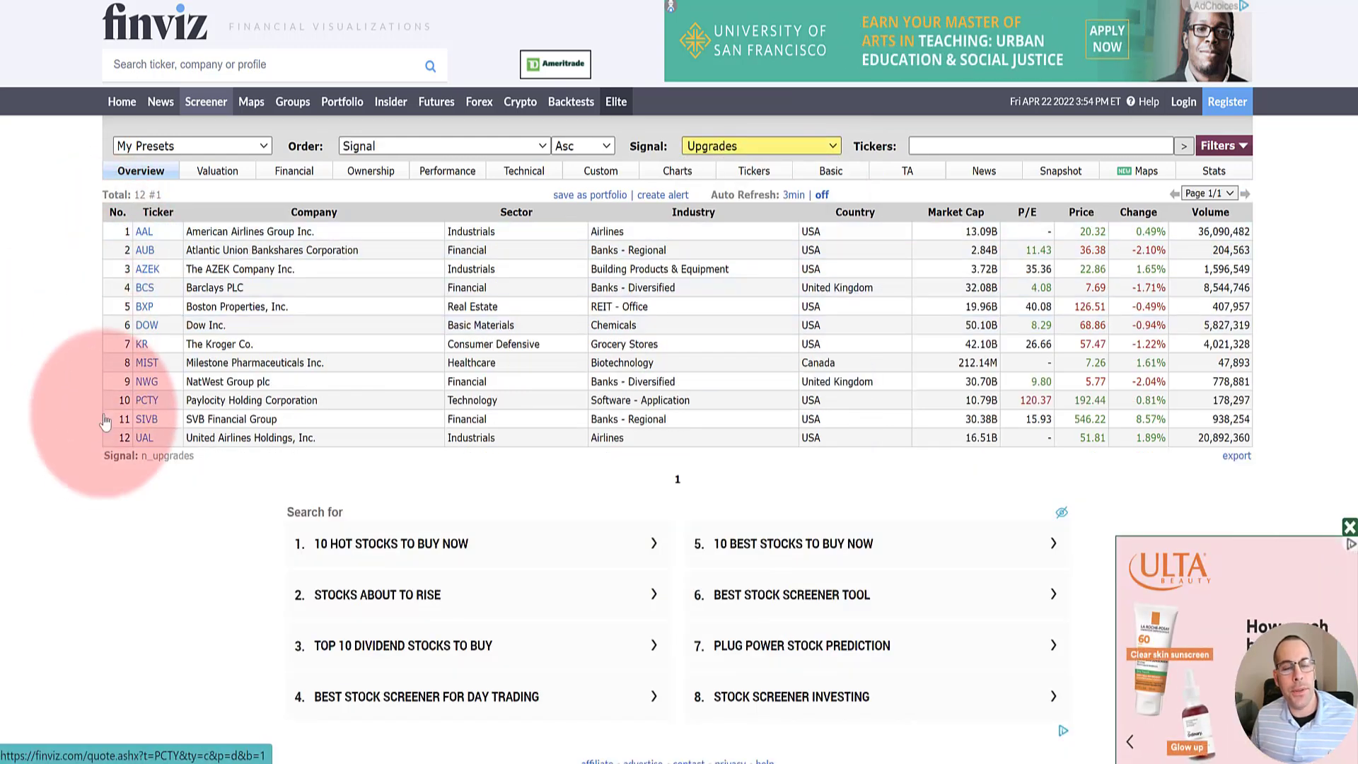
- Sort the upgraded stocks by Market Cap and afterward by P/E, both ascending, to compare them
left_click(964, 145)
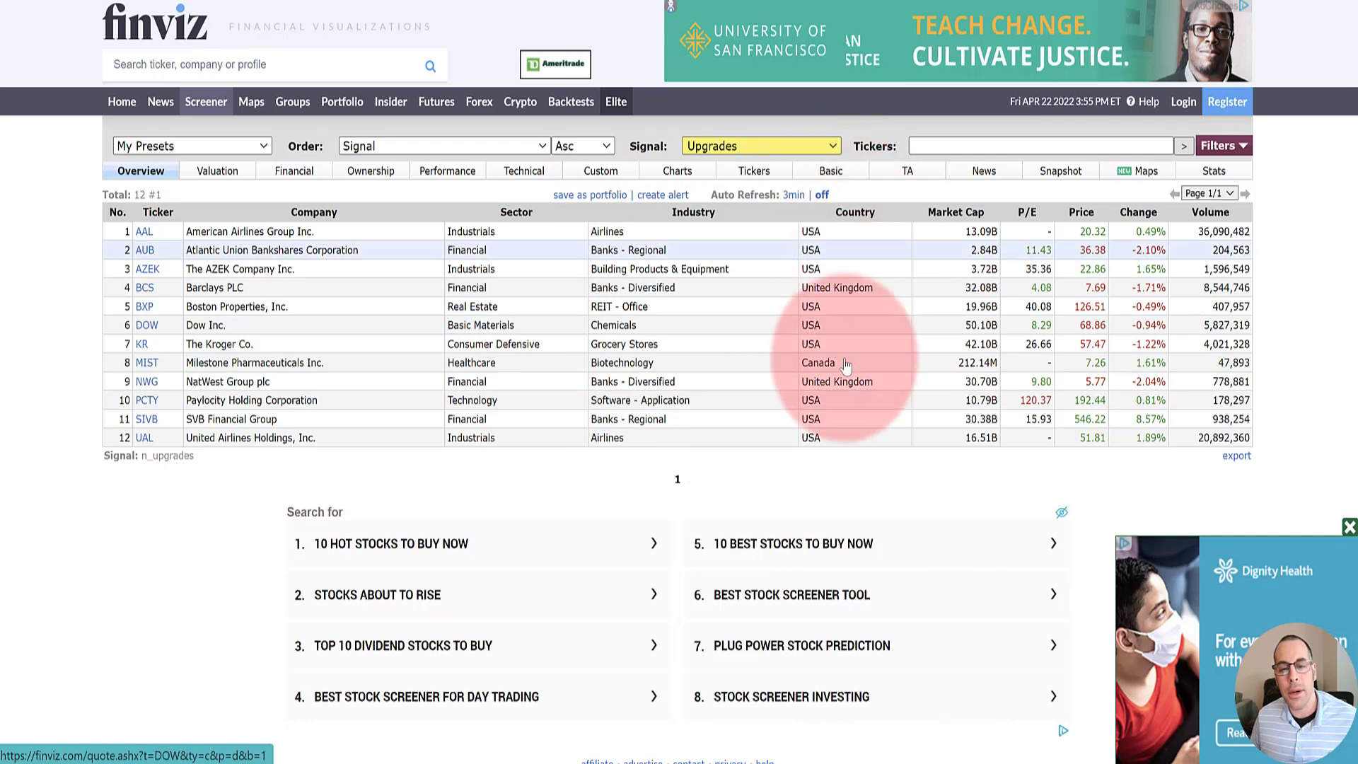
left_click(947, 213)
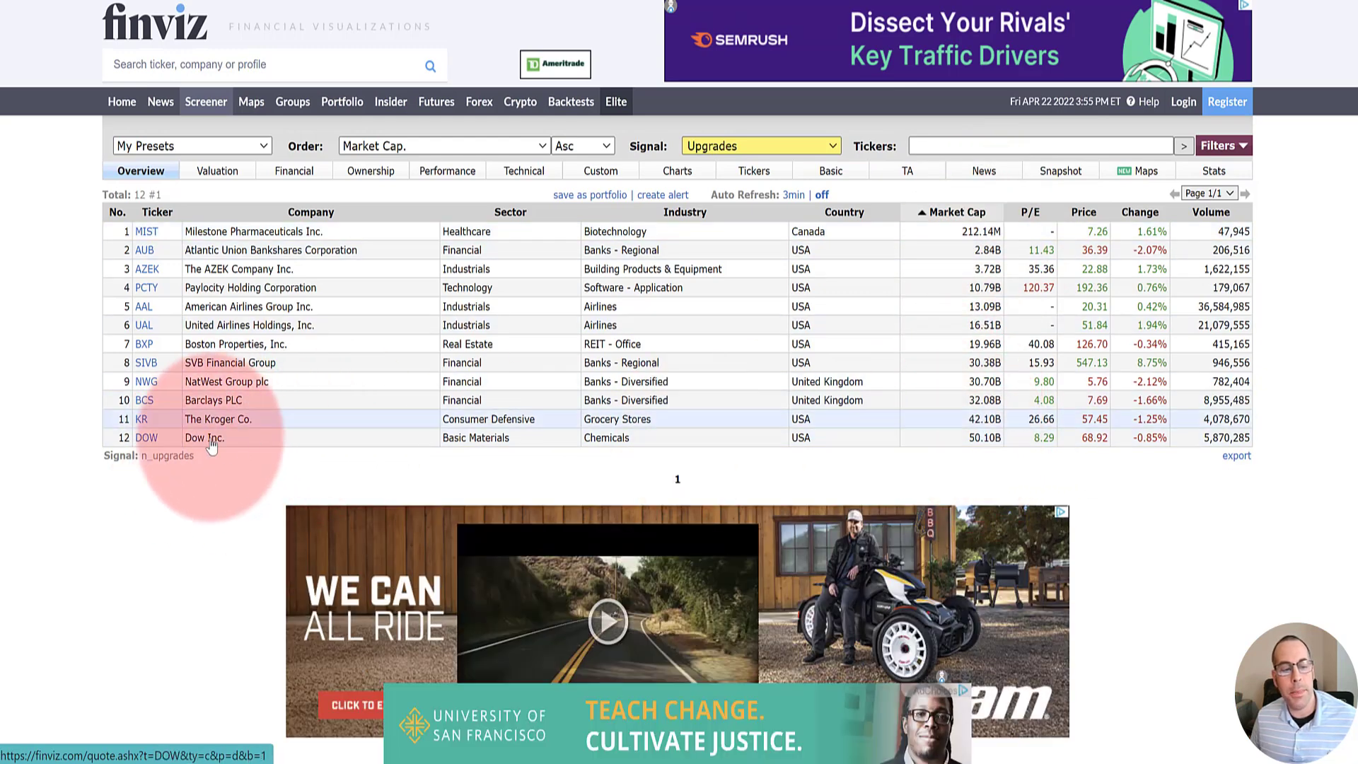
left_click(1031, 214)
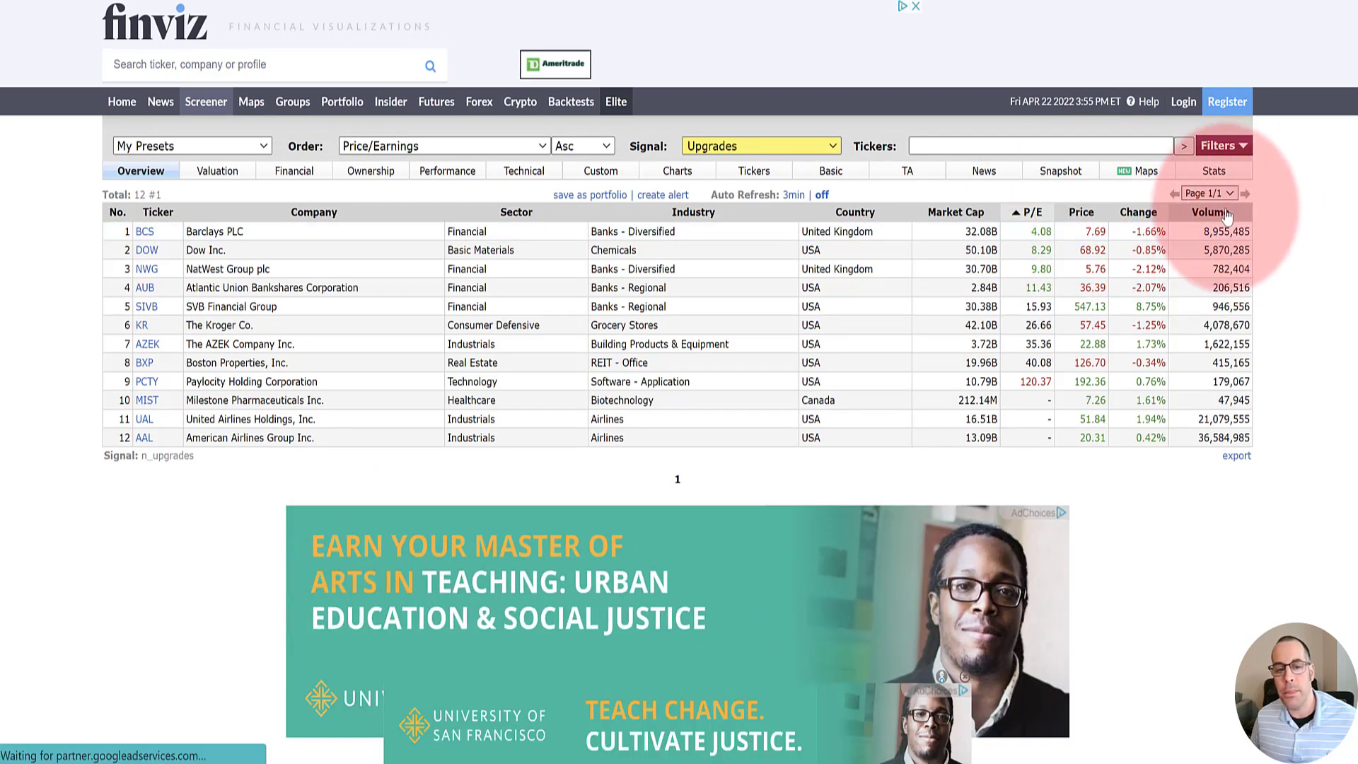
- Show the Valuation data for the upgraded stocks and sort it by ticker in ascending order
left_click(216, 173)
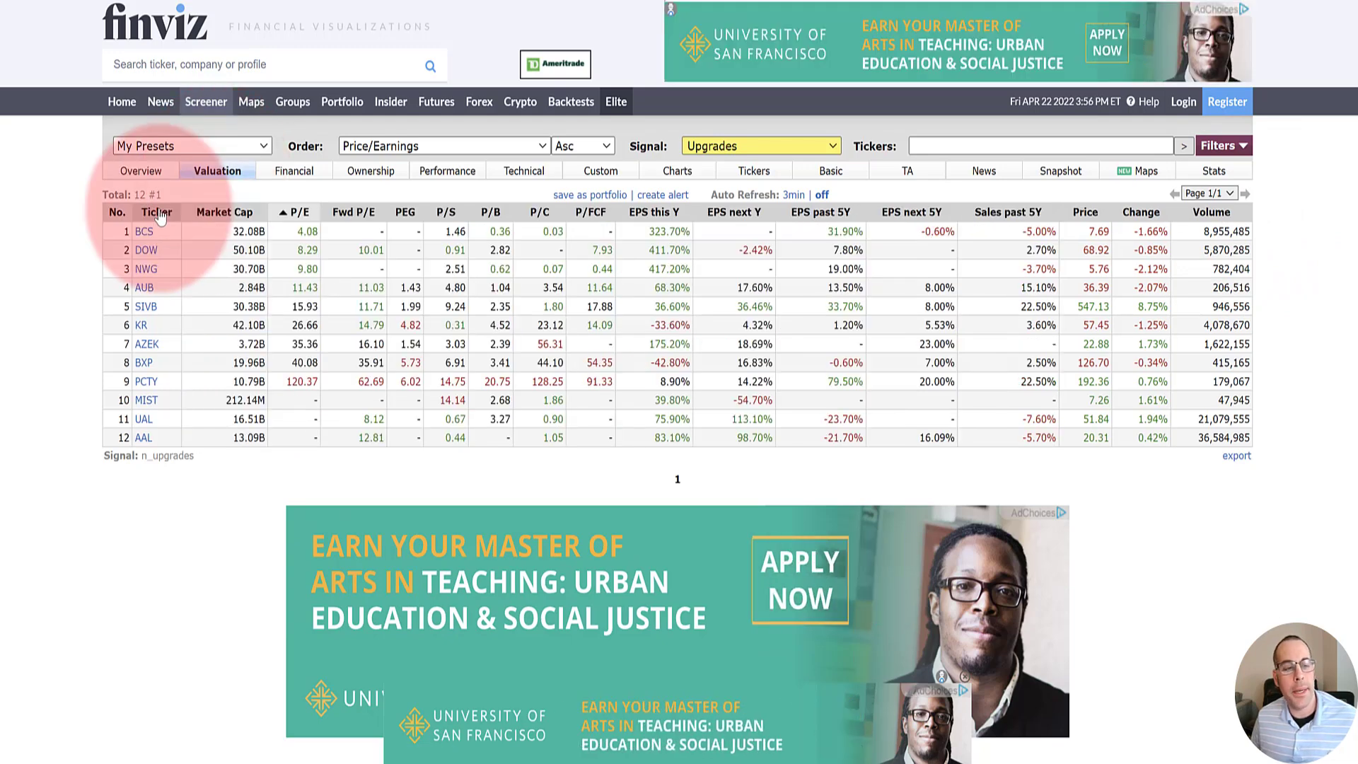
left_click(159, 213)
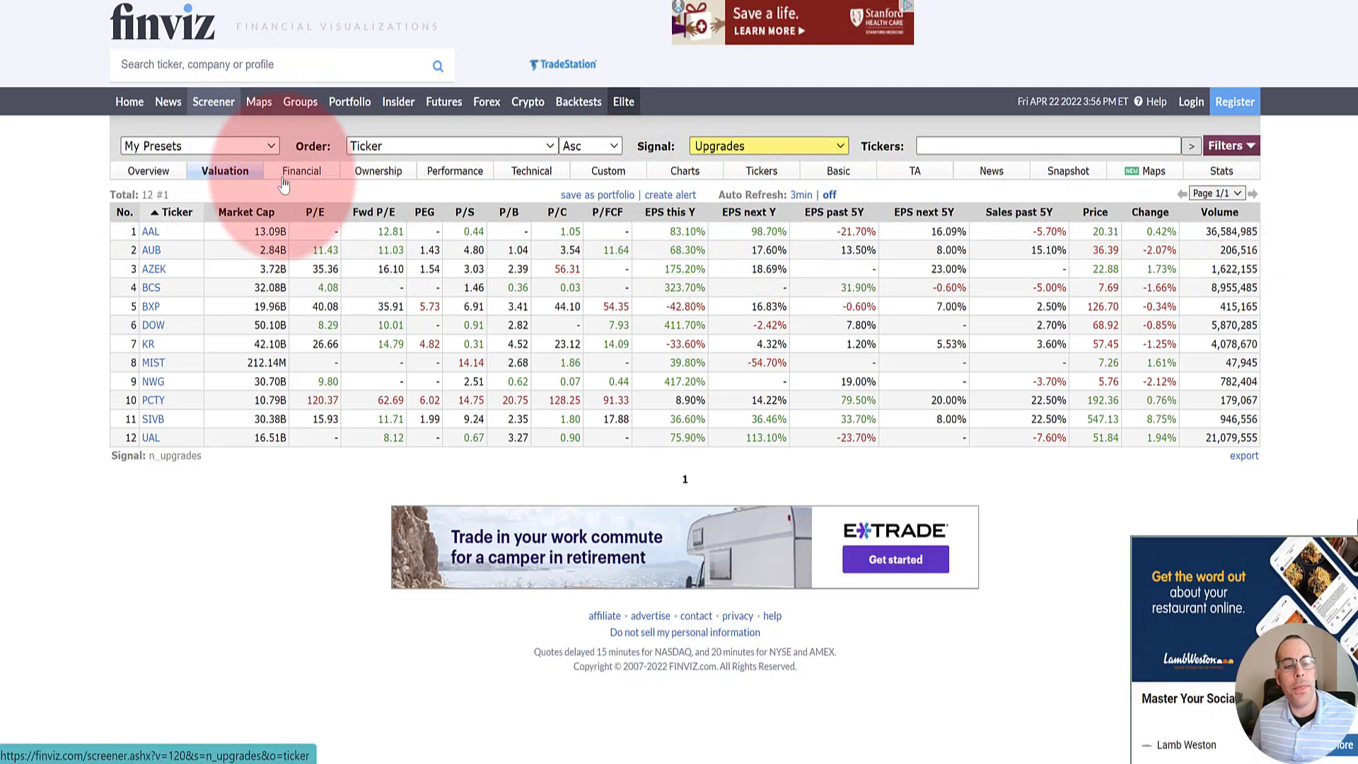
- Review the upgraded stocks in the Financial, Ownership and Technical views
left_click(301, 173)
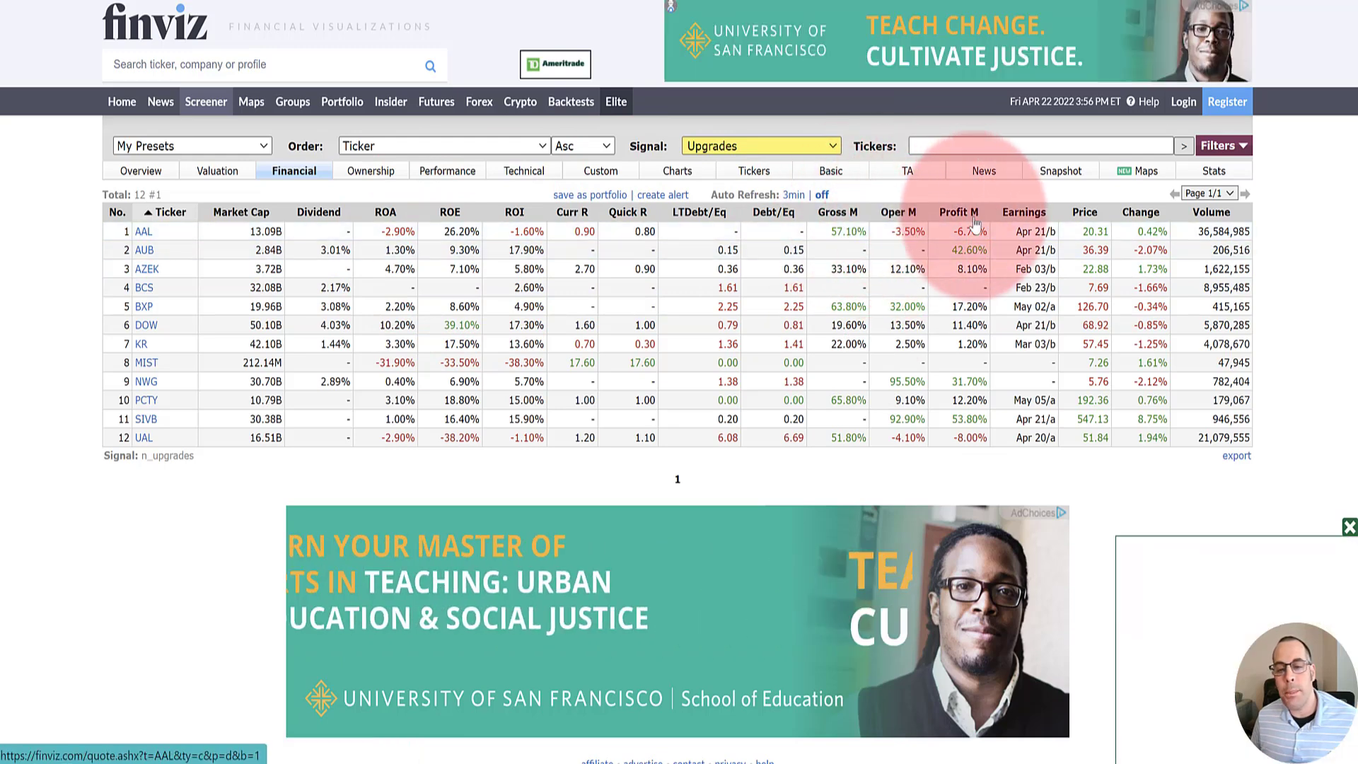
left_click(371, 171)
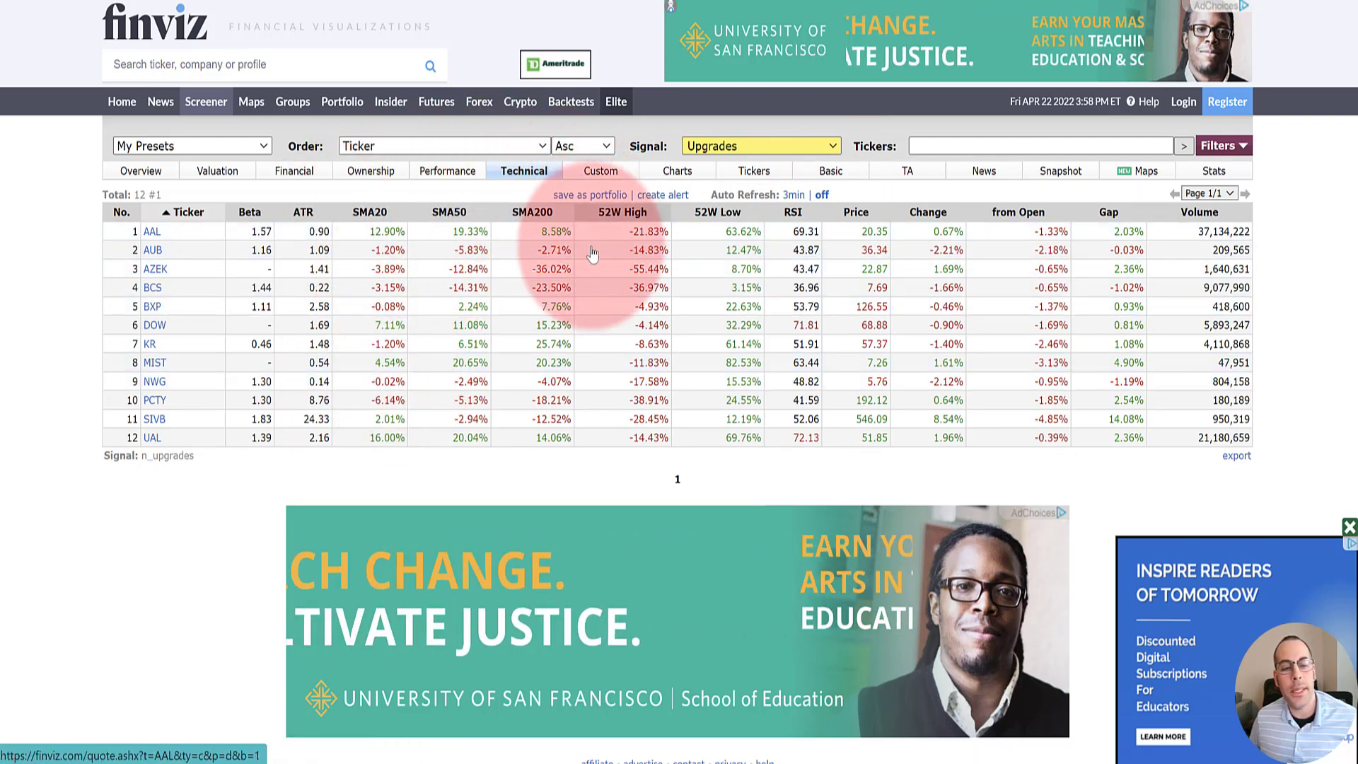
- Add the Dividend Yield and Return on Assets columns to the Custom view of the upgraded stocks
left_click(601, 170)
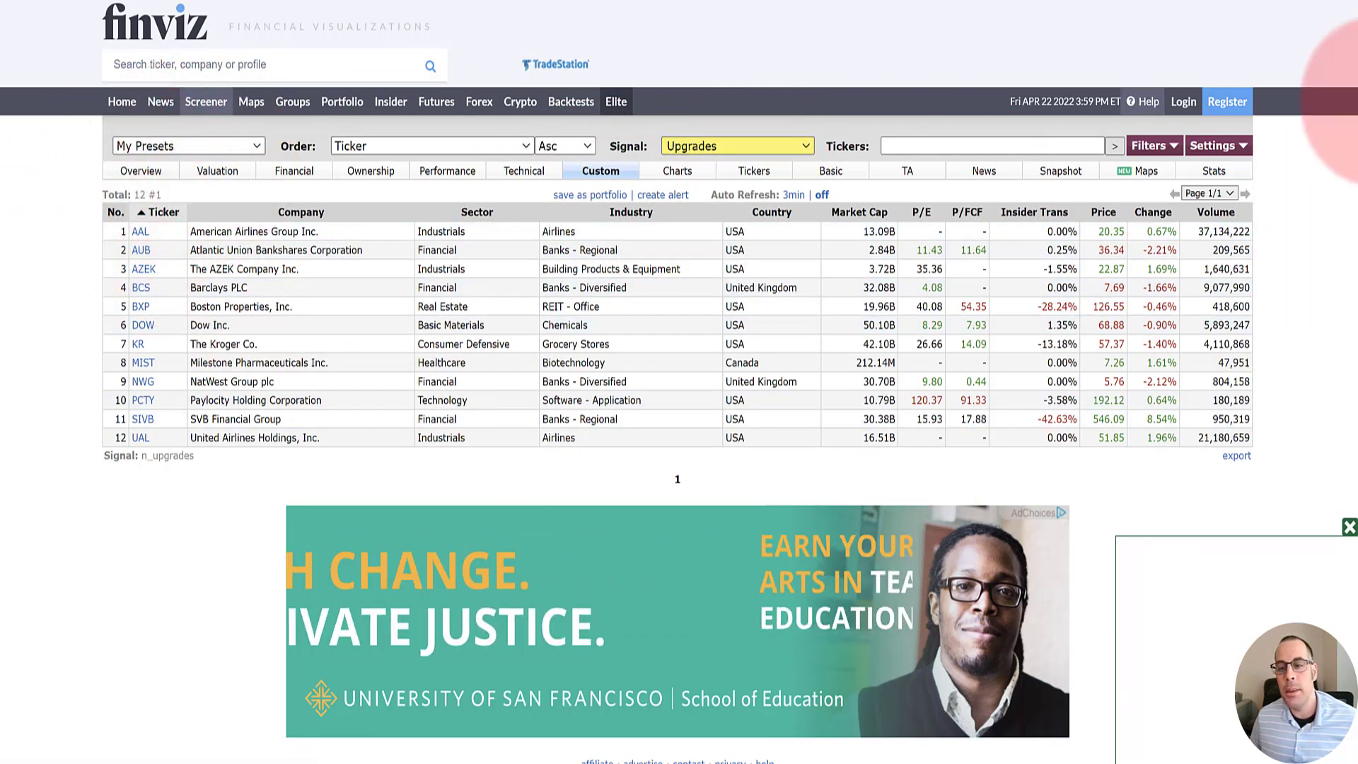
left_click(1241, 148)
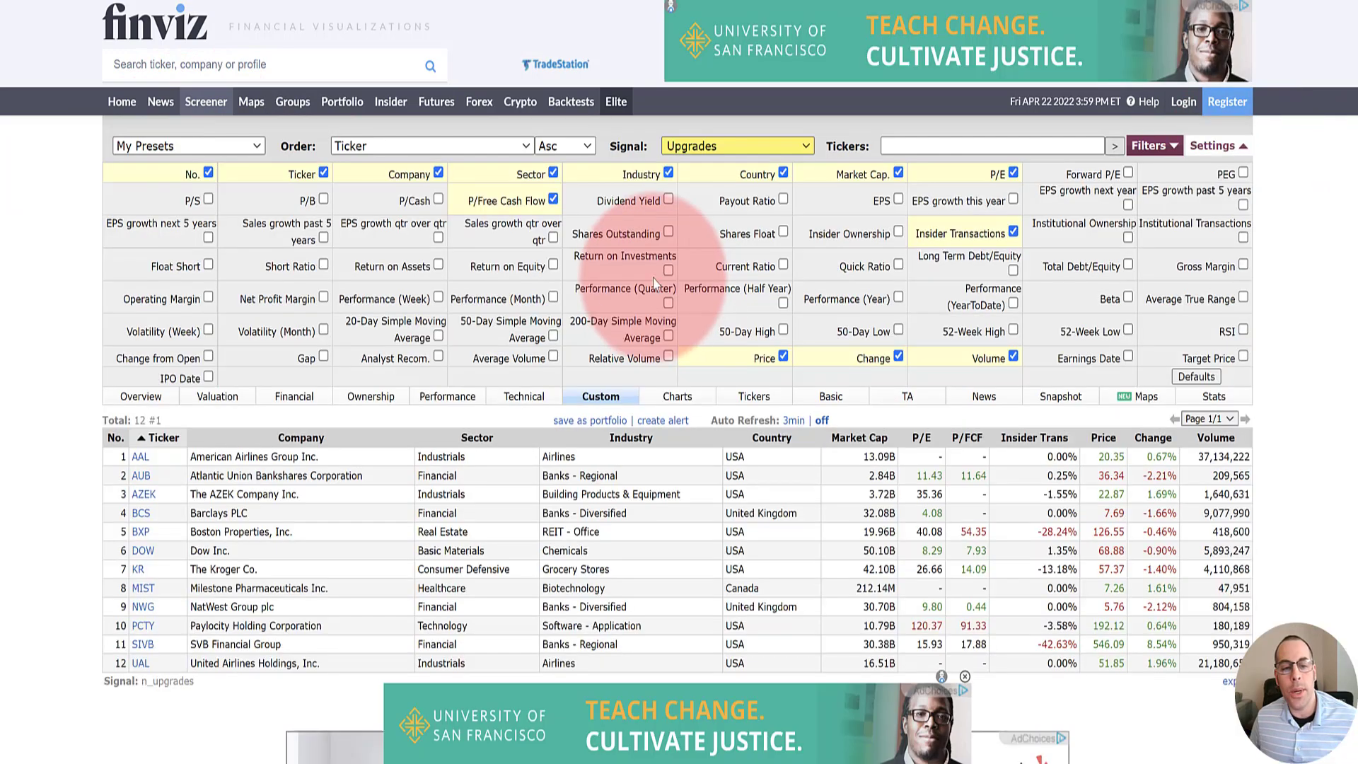
left_click(669, 200)
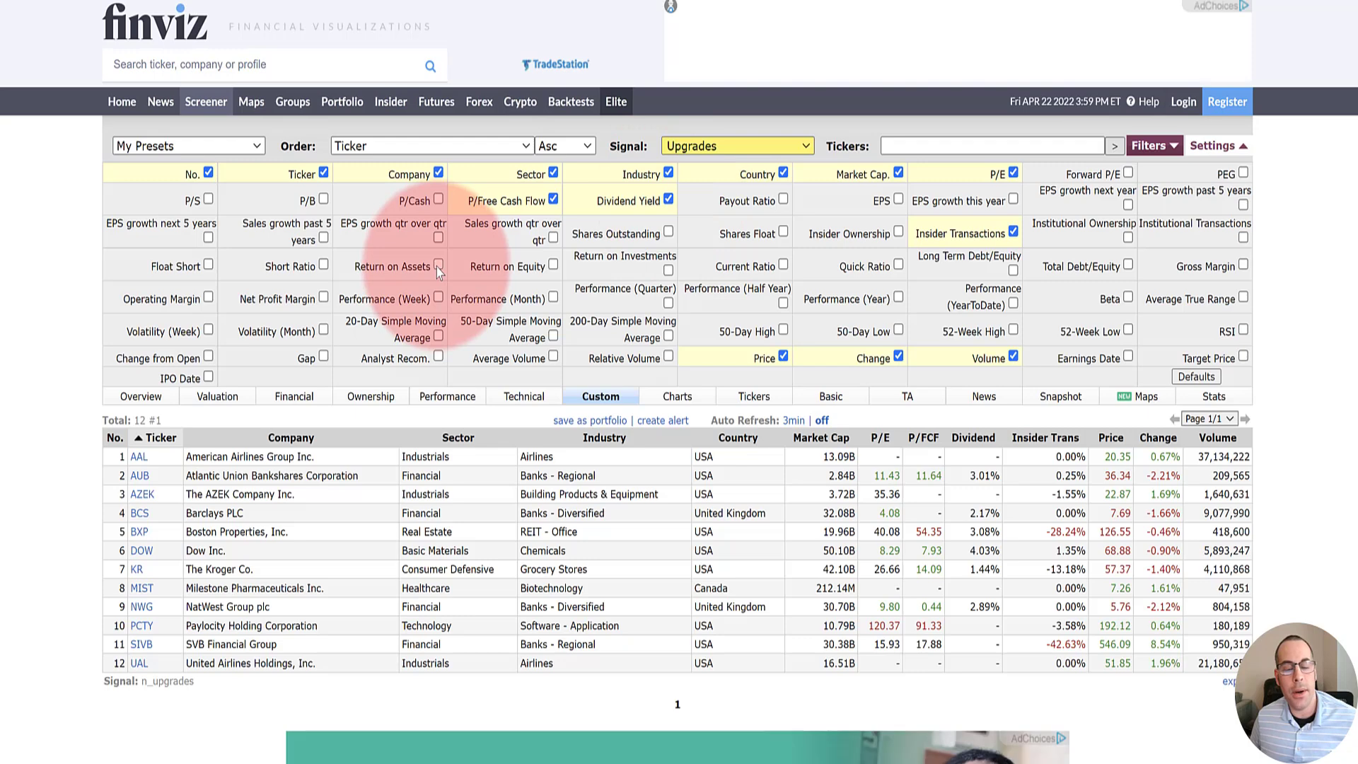
left_click(437, 265)
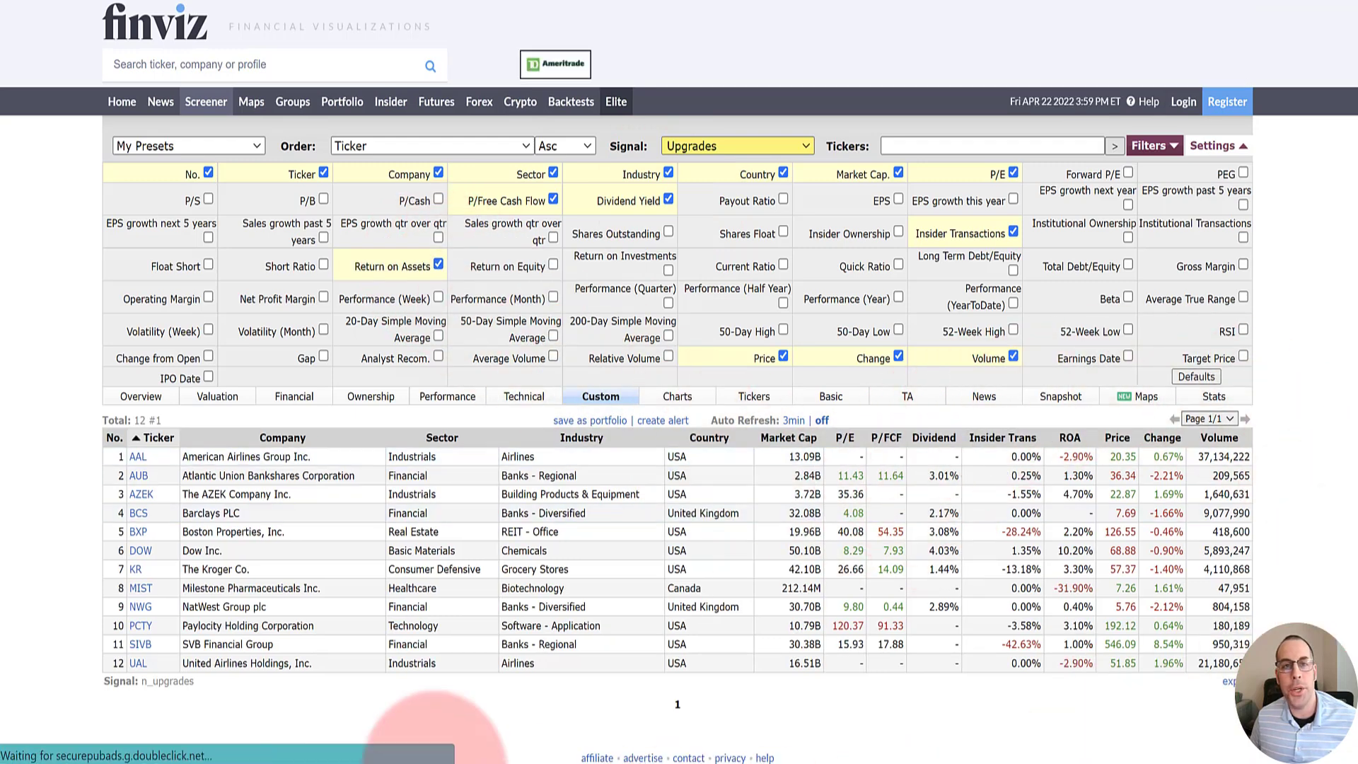
- Show the upgraded stocks as a grid of price charts in the candle chart type
left_click(677, 396)
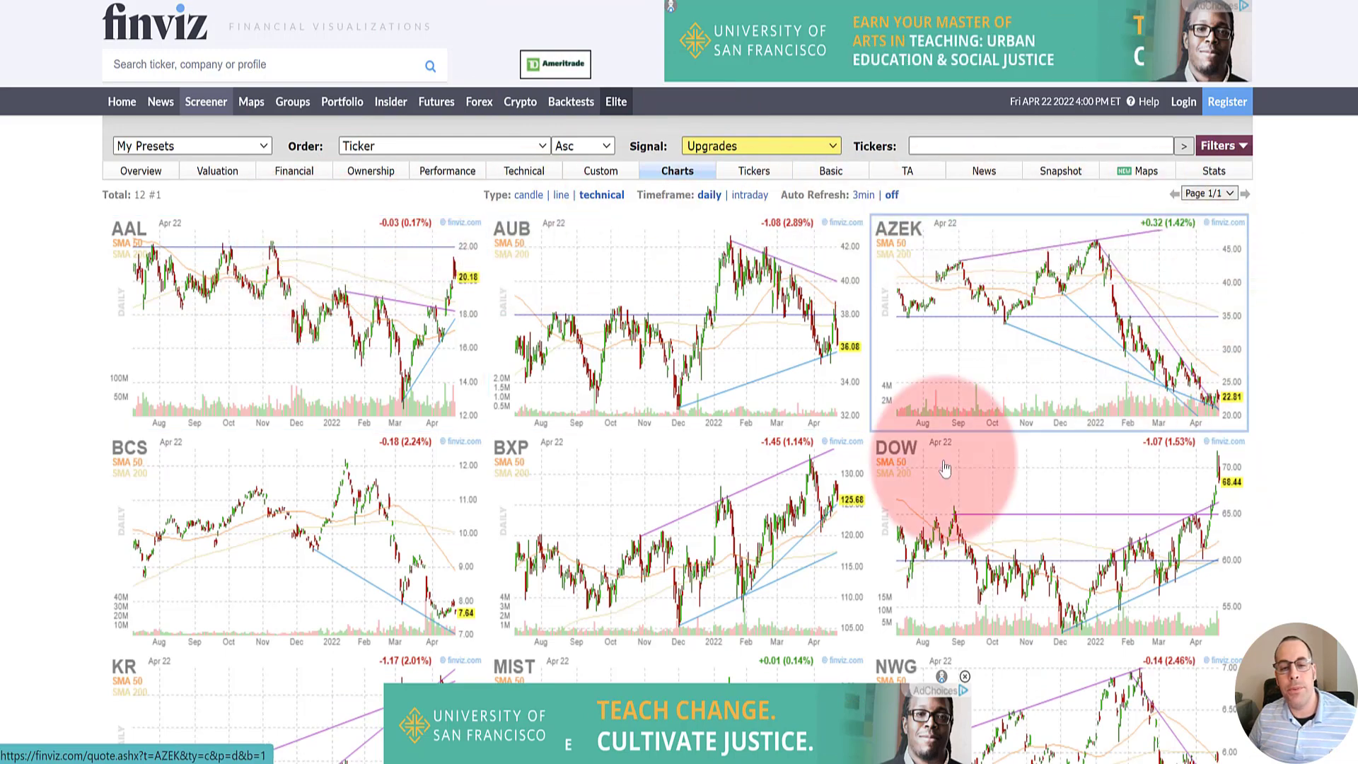
left_click(528, 195)
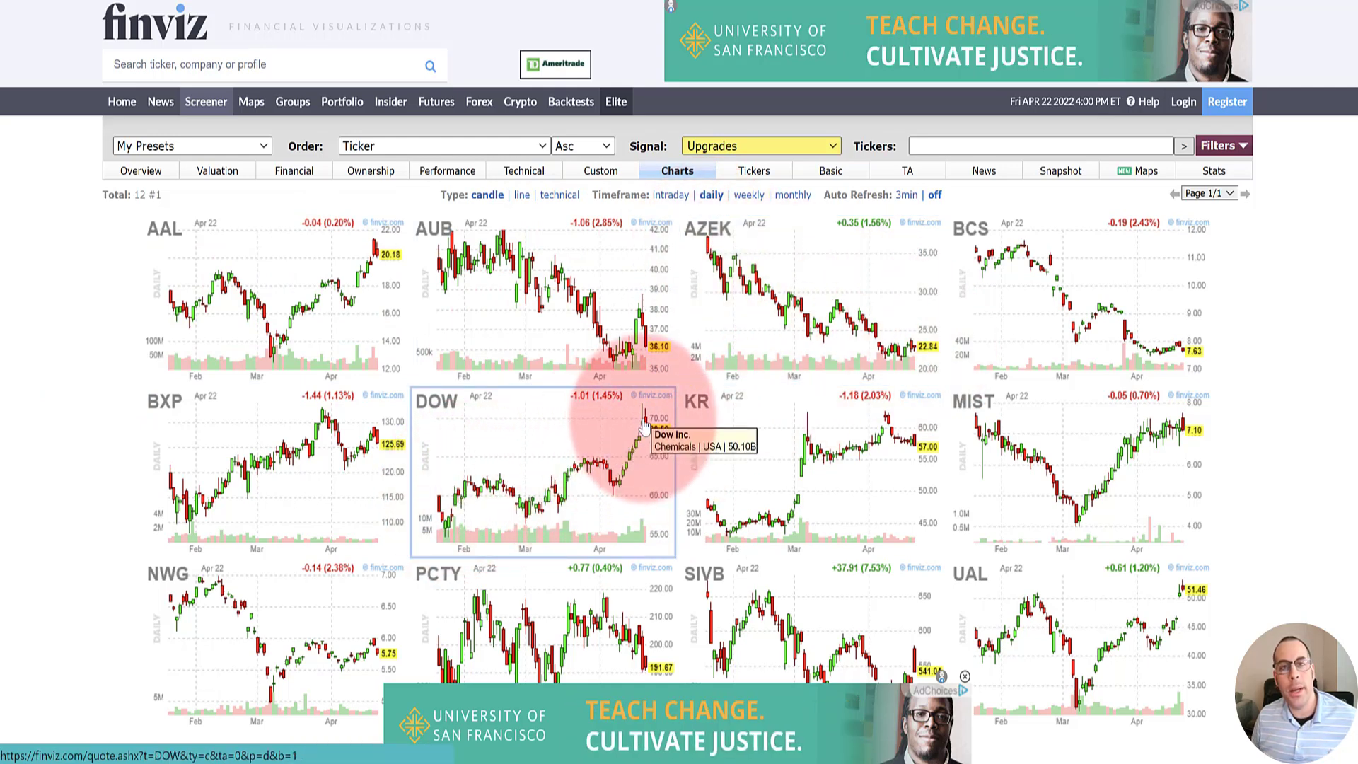
- Show the upgraded stocks in the Tickers view and preview the MIST and BCS charts
left_click(754, 170)
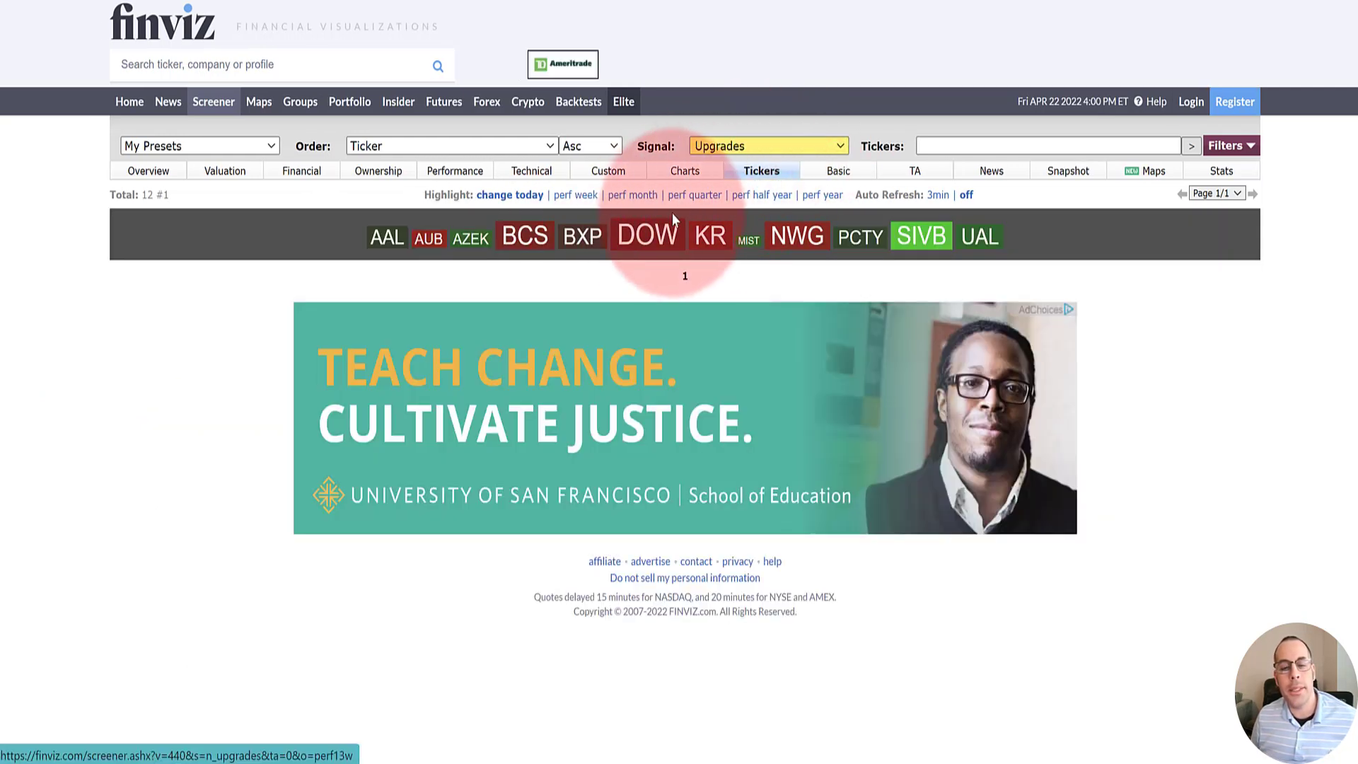
mouse_move(687, 228)
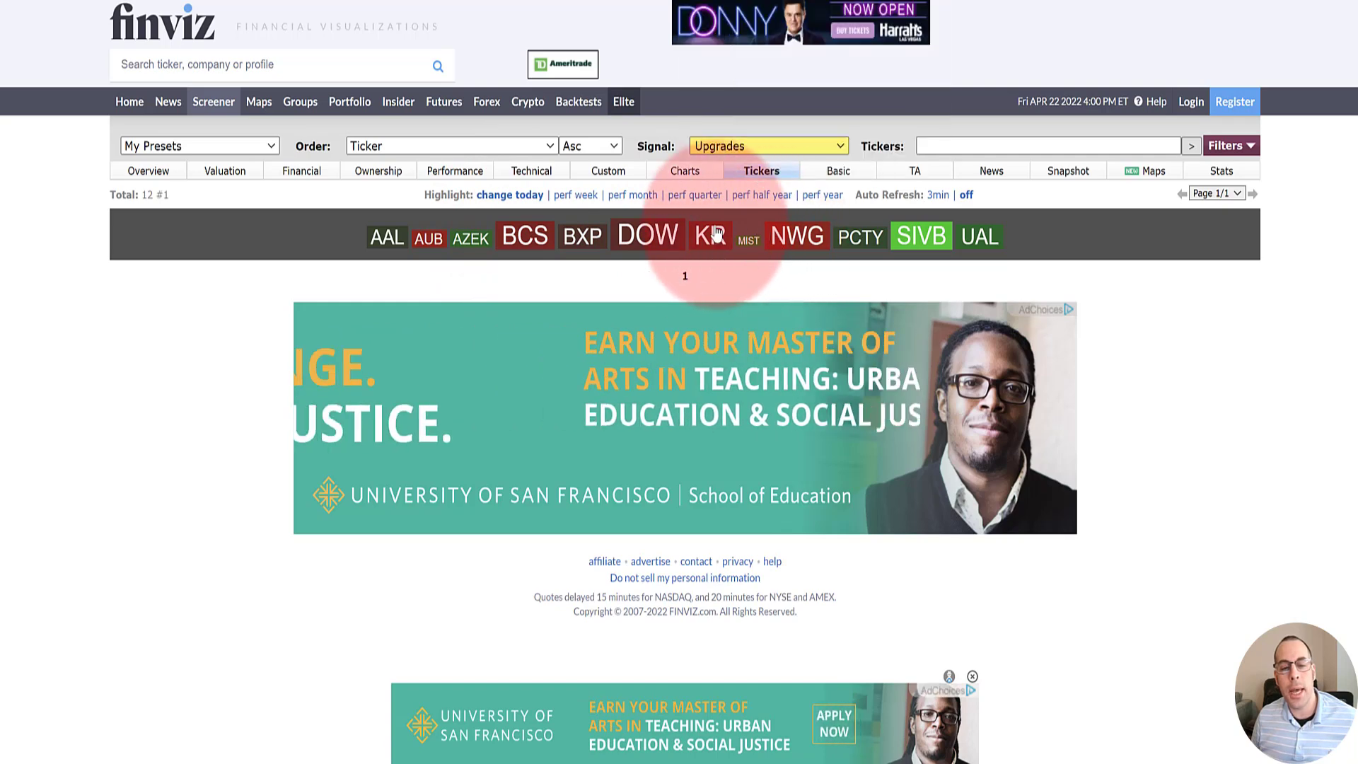
mouse_move(750, 246)
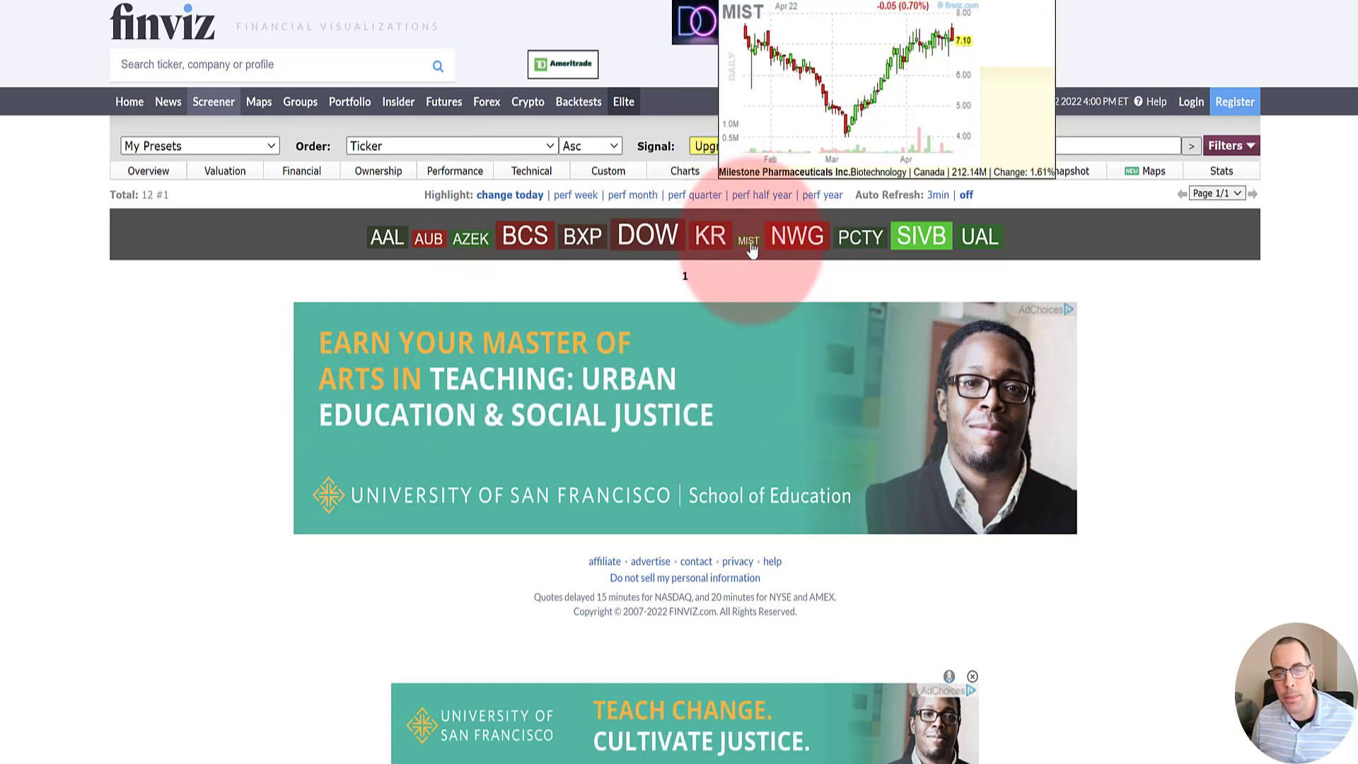
mouse_move(545, 248)
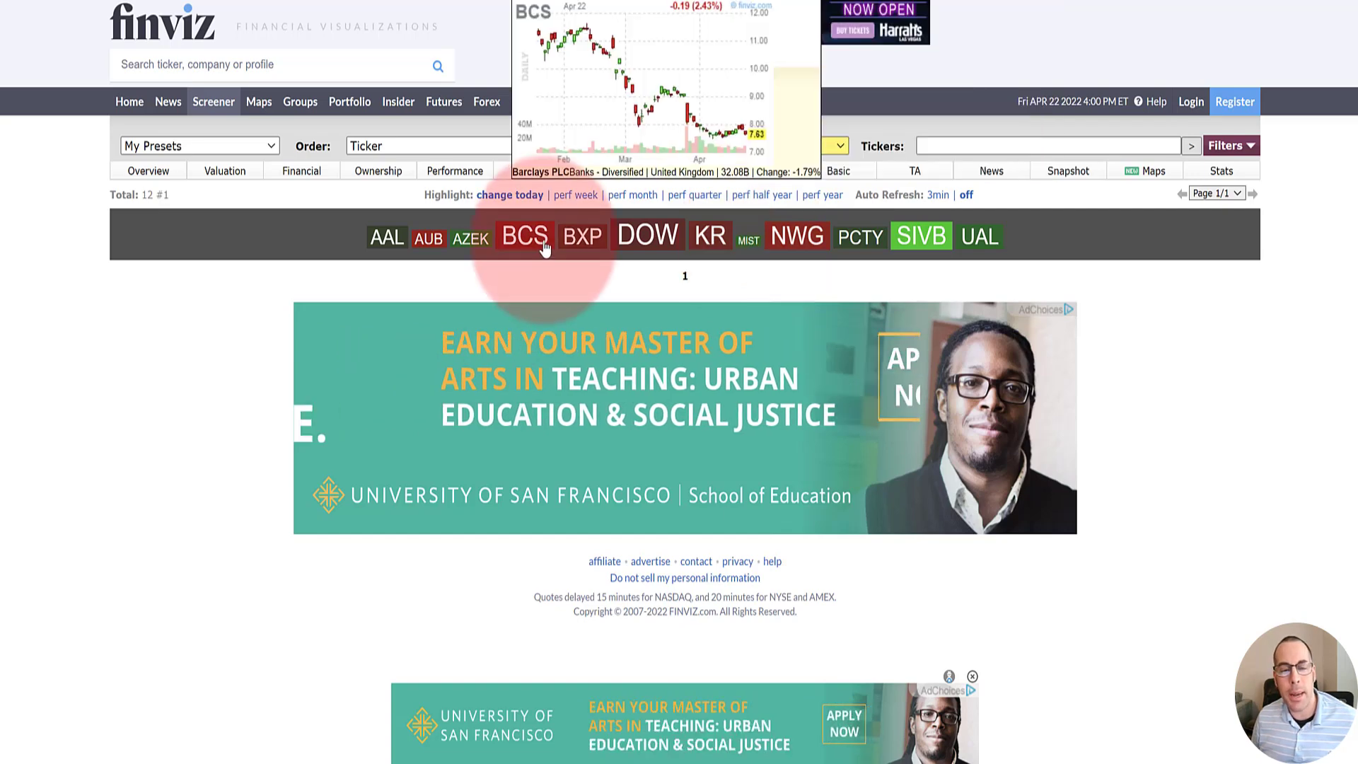
- Review the chart and data table of each upgraded stock in the Basic and TA views
left_click(835, 171)
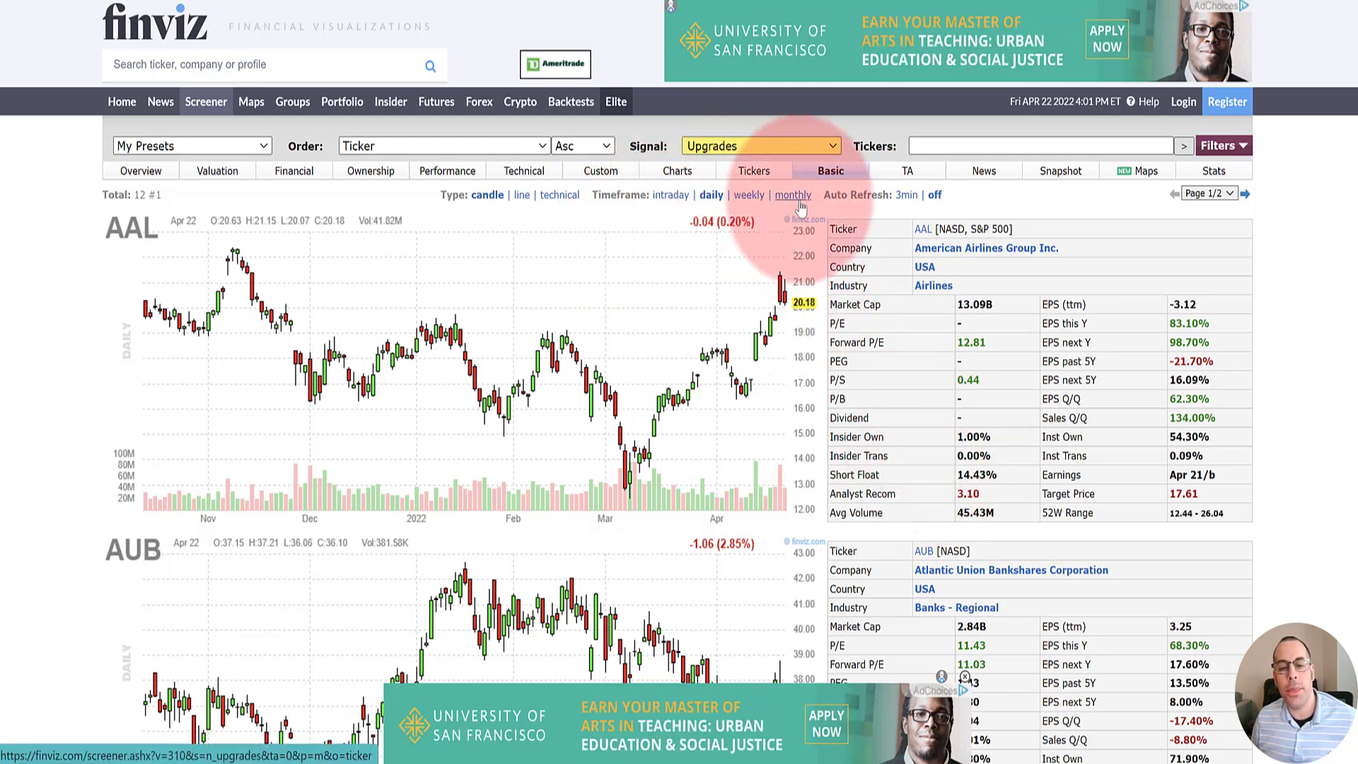
left_click(907, 170)
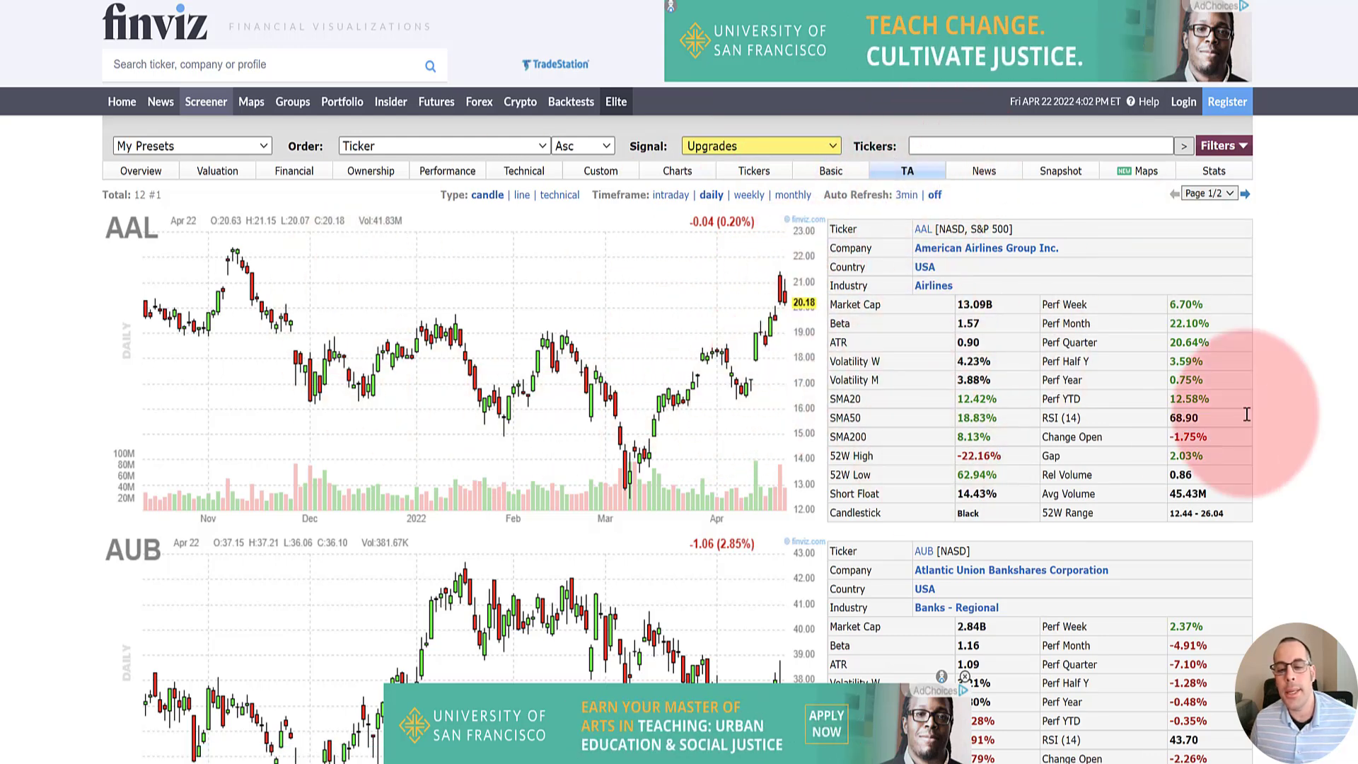
- Look through the analyst rating changes and headlines of the upgraded stocks in the News view
left_click(985, 168)
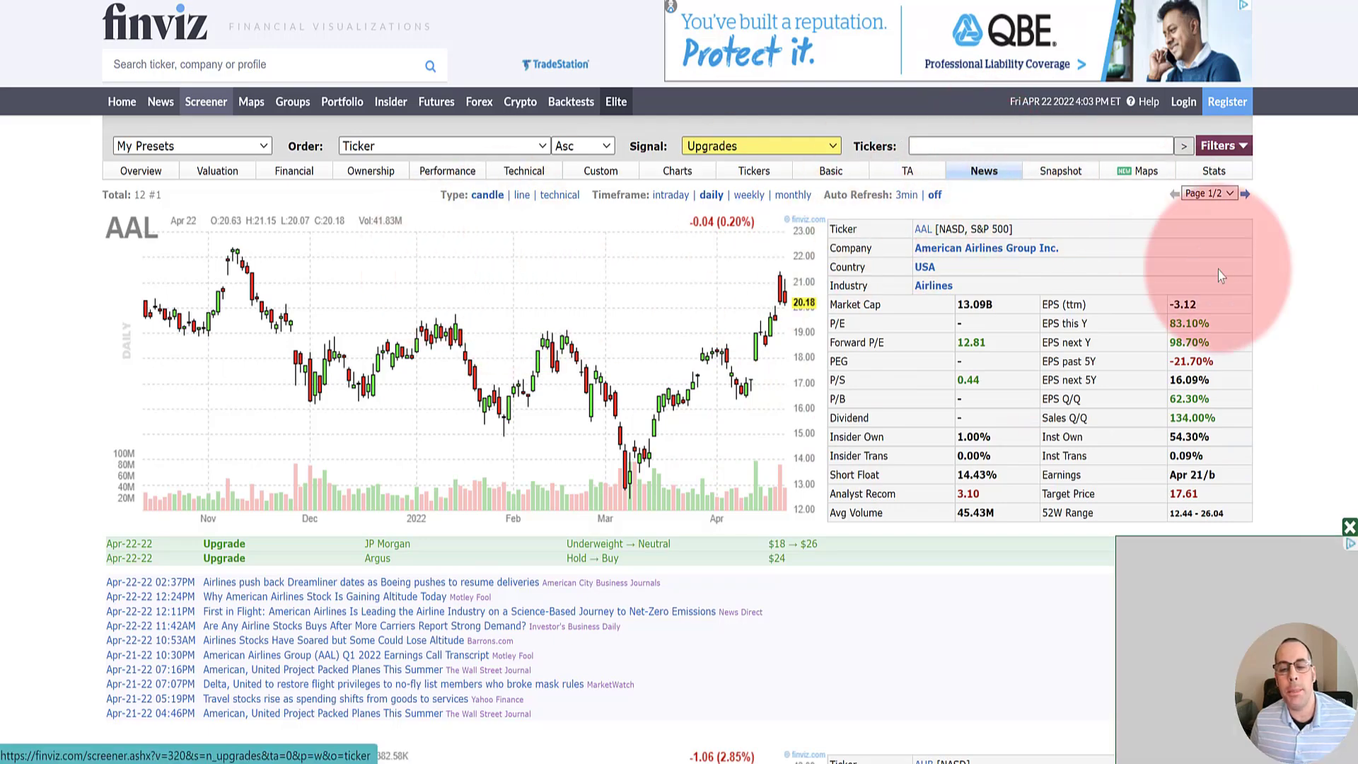
scroll(707, 283, "down", 4)
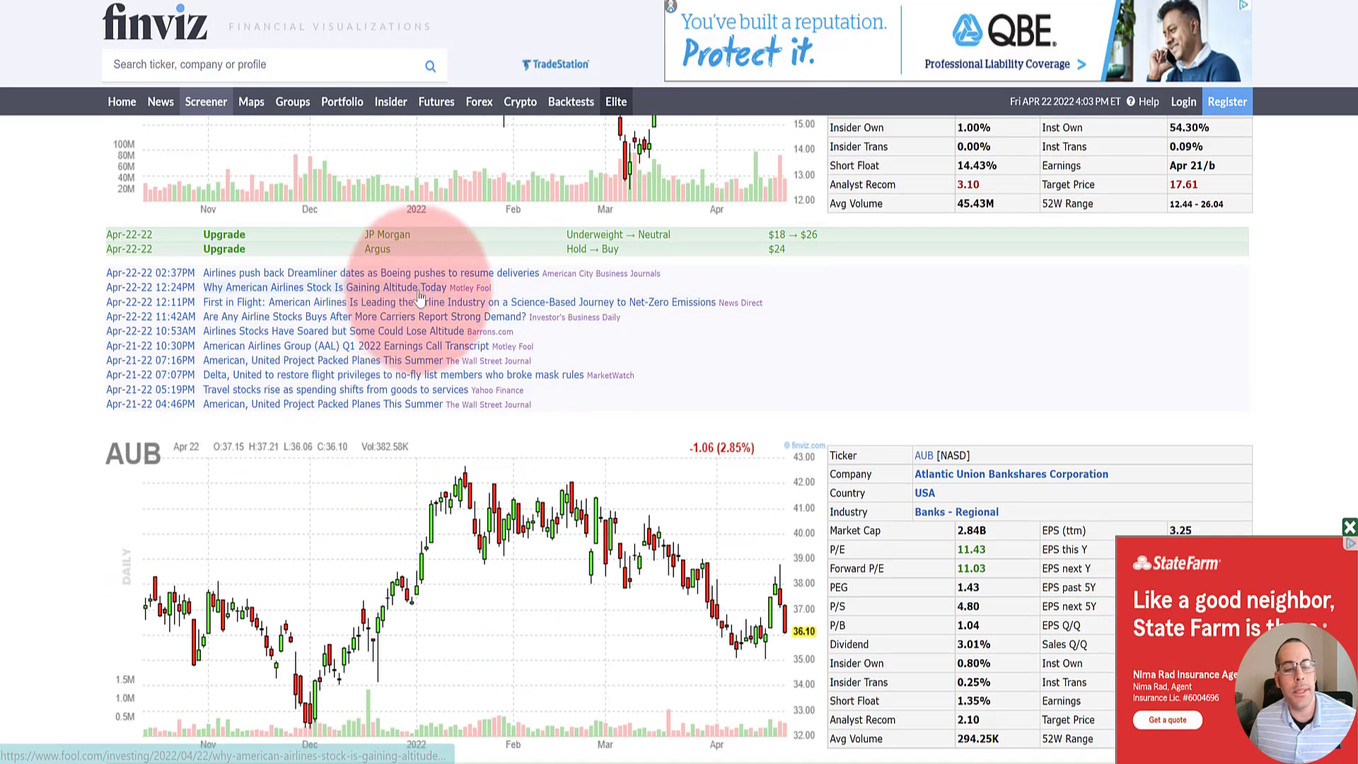
scroll(420, 290, "down", 10)
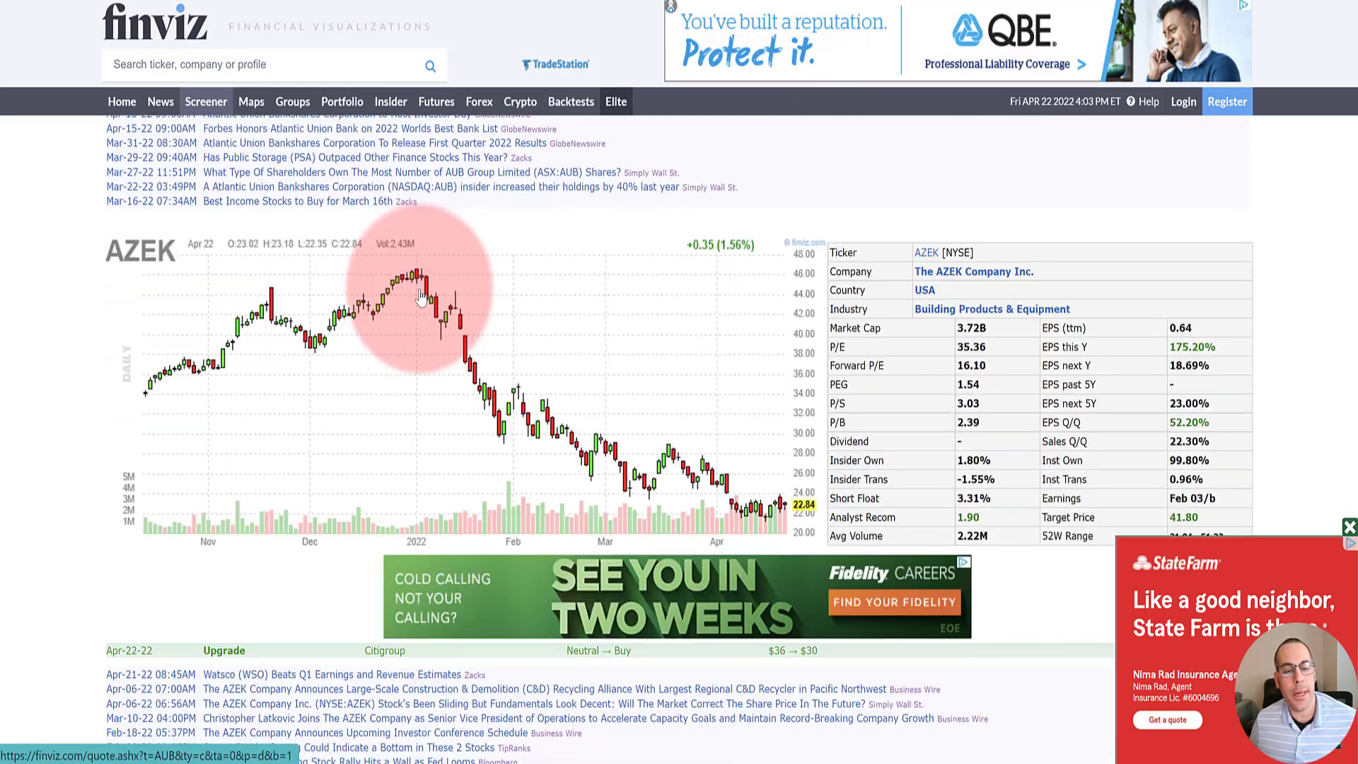
- Show the Snapshot view and read the American Airlines Group company description below its headlines
left_click(1059, 178)
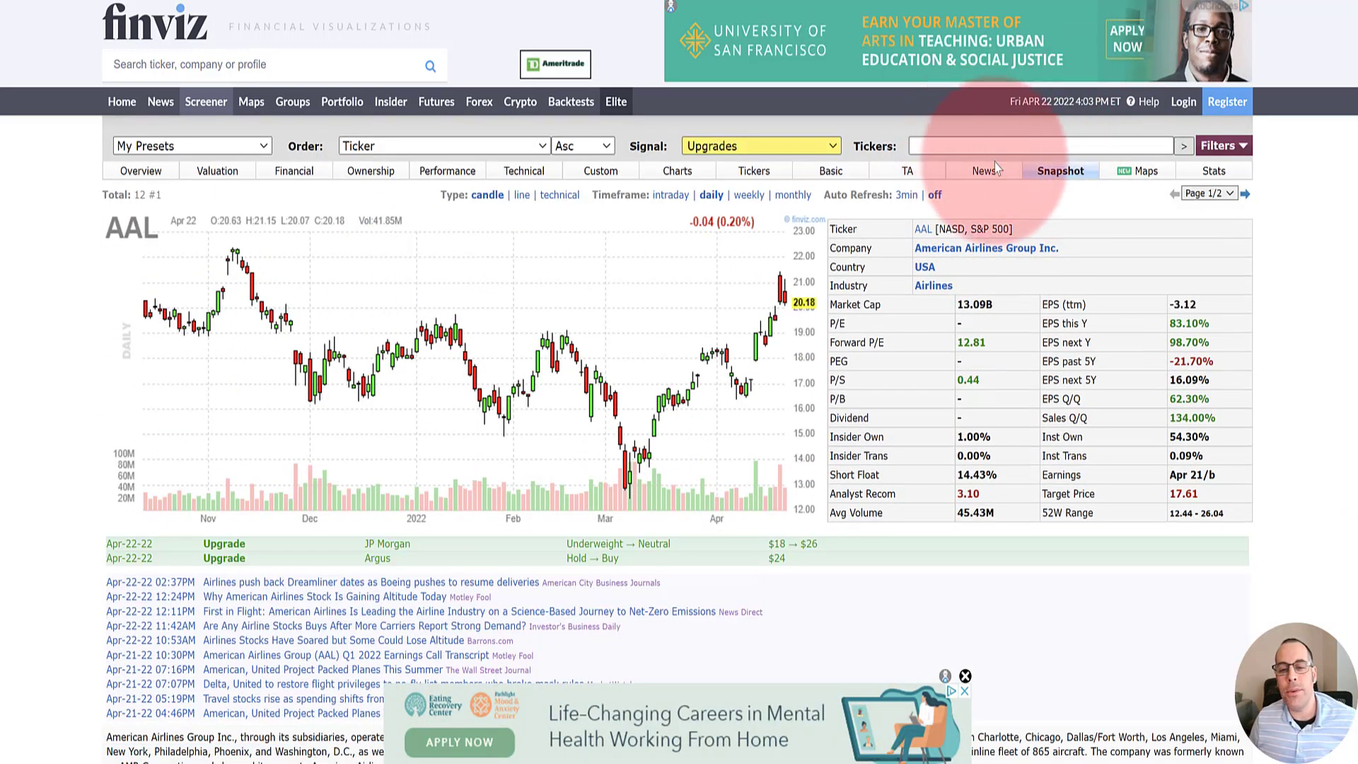
scroll(76, 439, "down", 3)
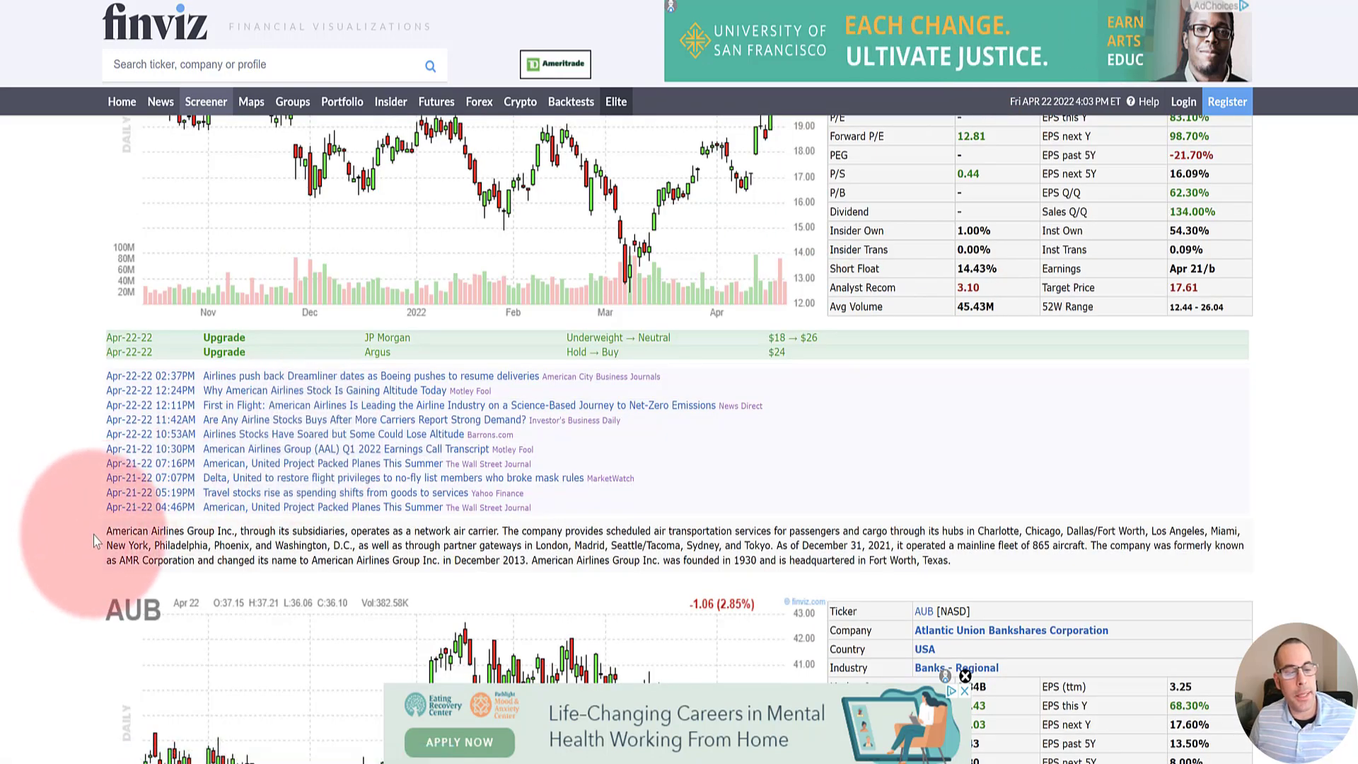
scroll(497, 356, "down", 3)
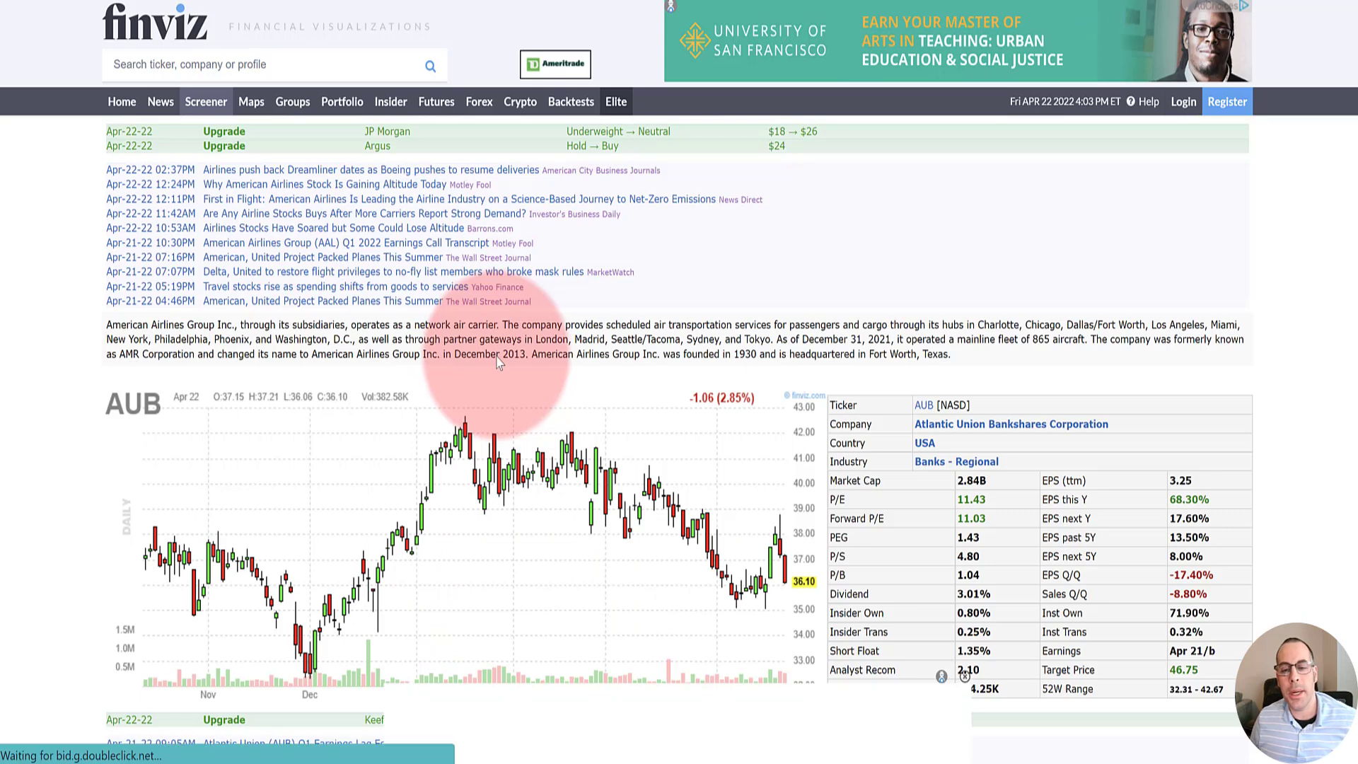
- Show the Maps view of the upgraded stocks, preview the SIVB, NWG, BXP and DOW tiles, and switch to the Stats view
left_click(1245, 176)
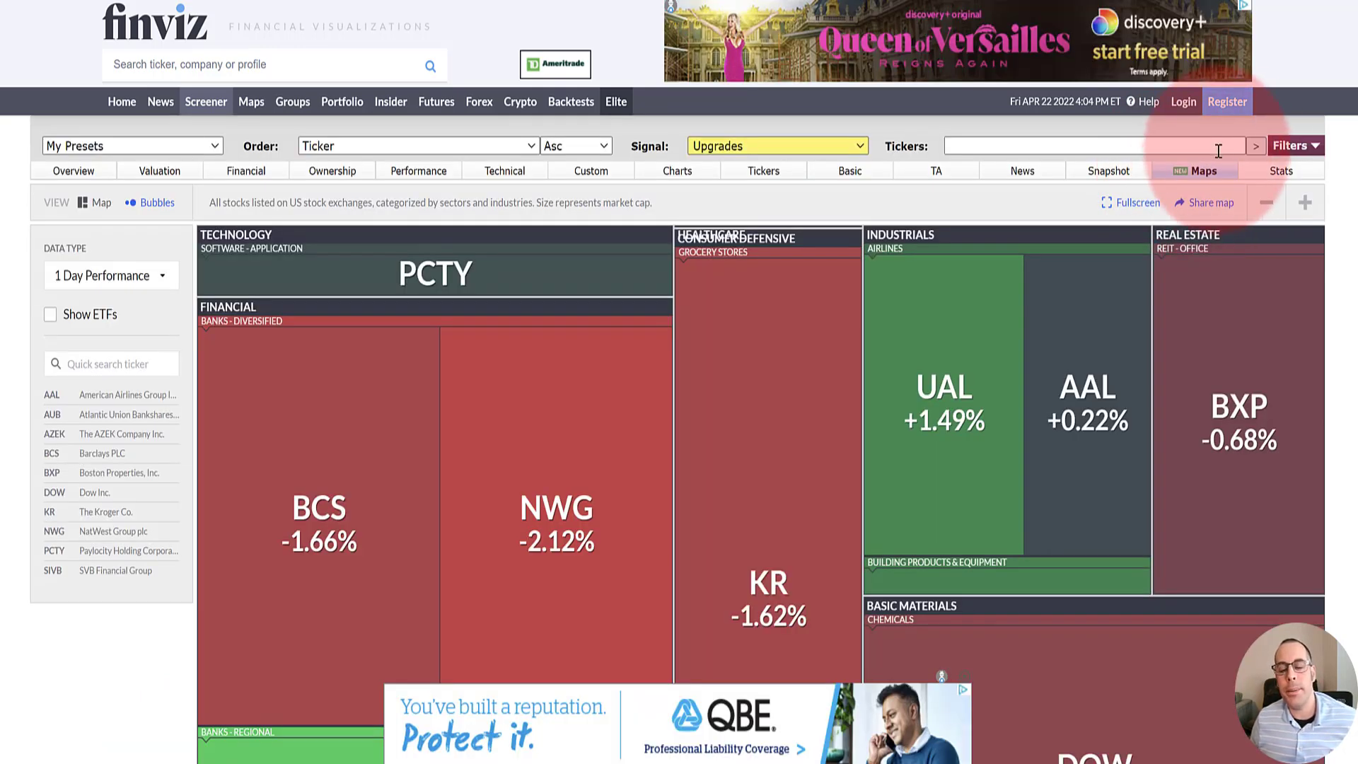
scroll(1053, 615, "down", 5)
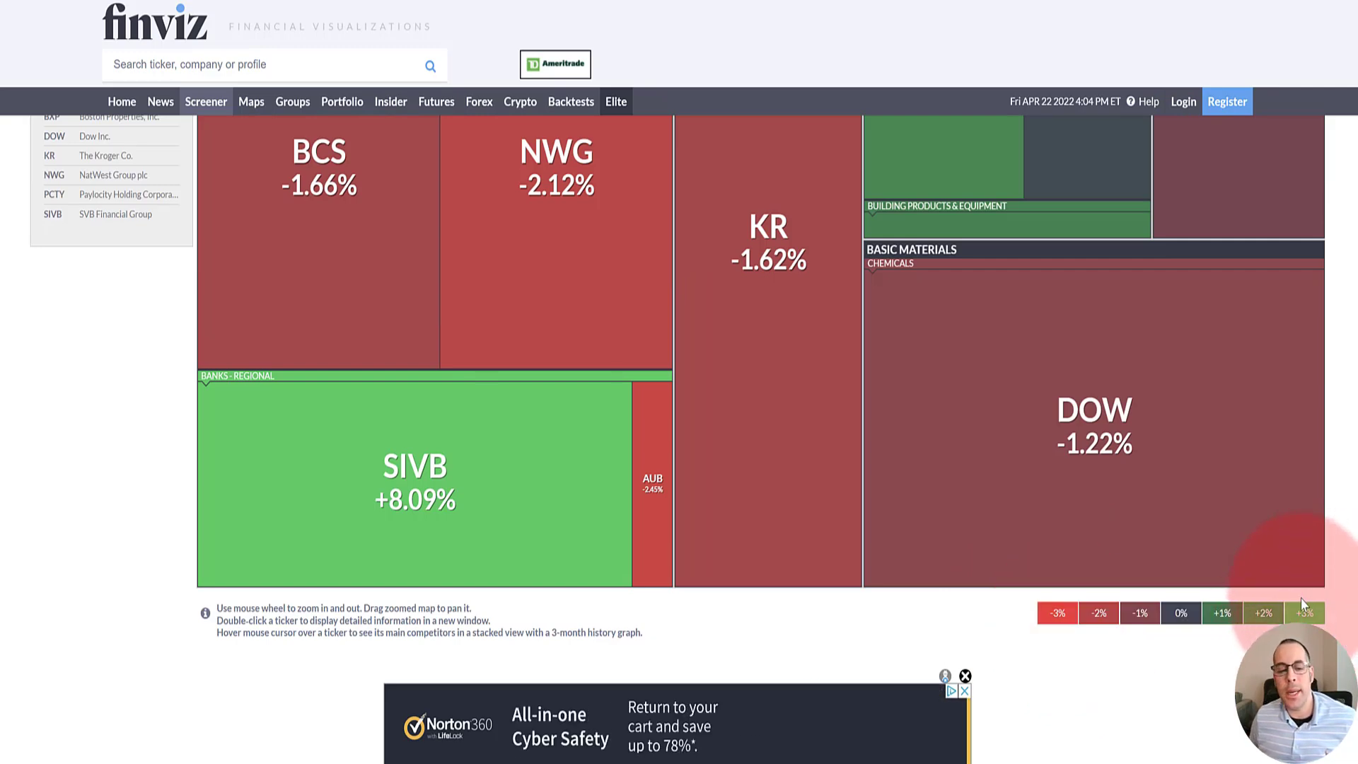
scroll(424, 540, "up", 1)
mouse_move(424, 540)
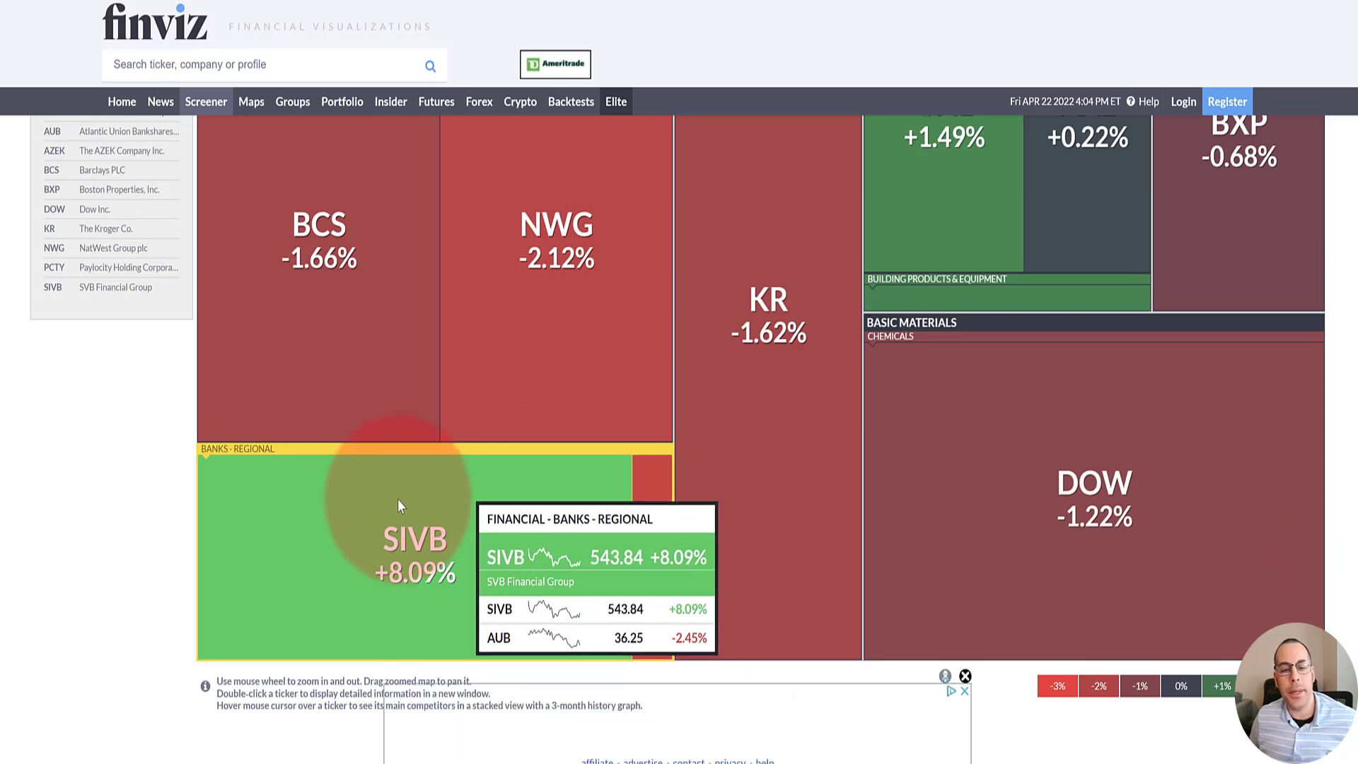
scroll(396, 503, "up", 3)
mouse_move(582, 417)
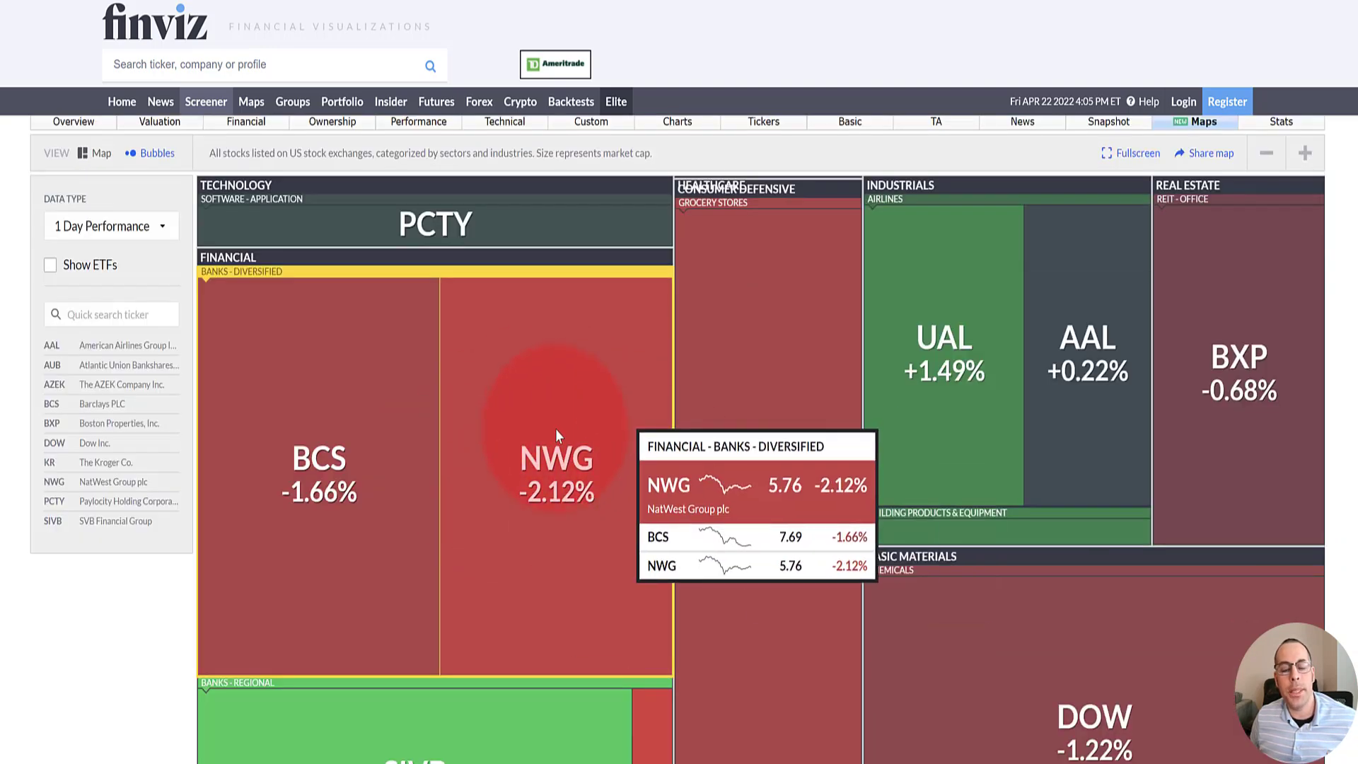
scroll(555, 429, "up", 1)
mouse_move(945, 393)
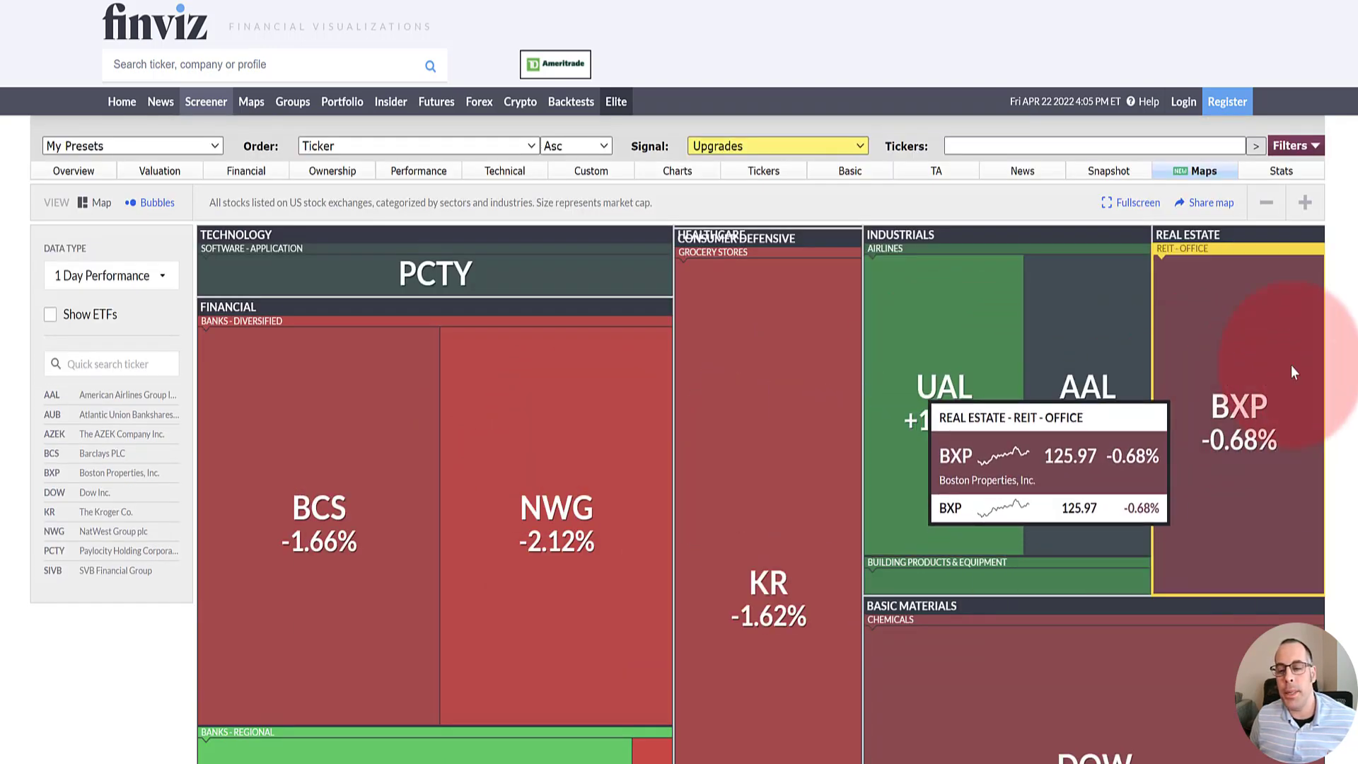
scroll(1343, 552, "down", 5)
scroll(1340, 566, "down", 1)
mouse_move(924, 174)
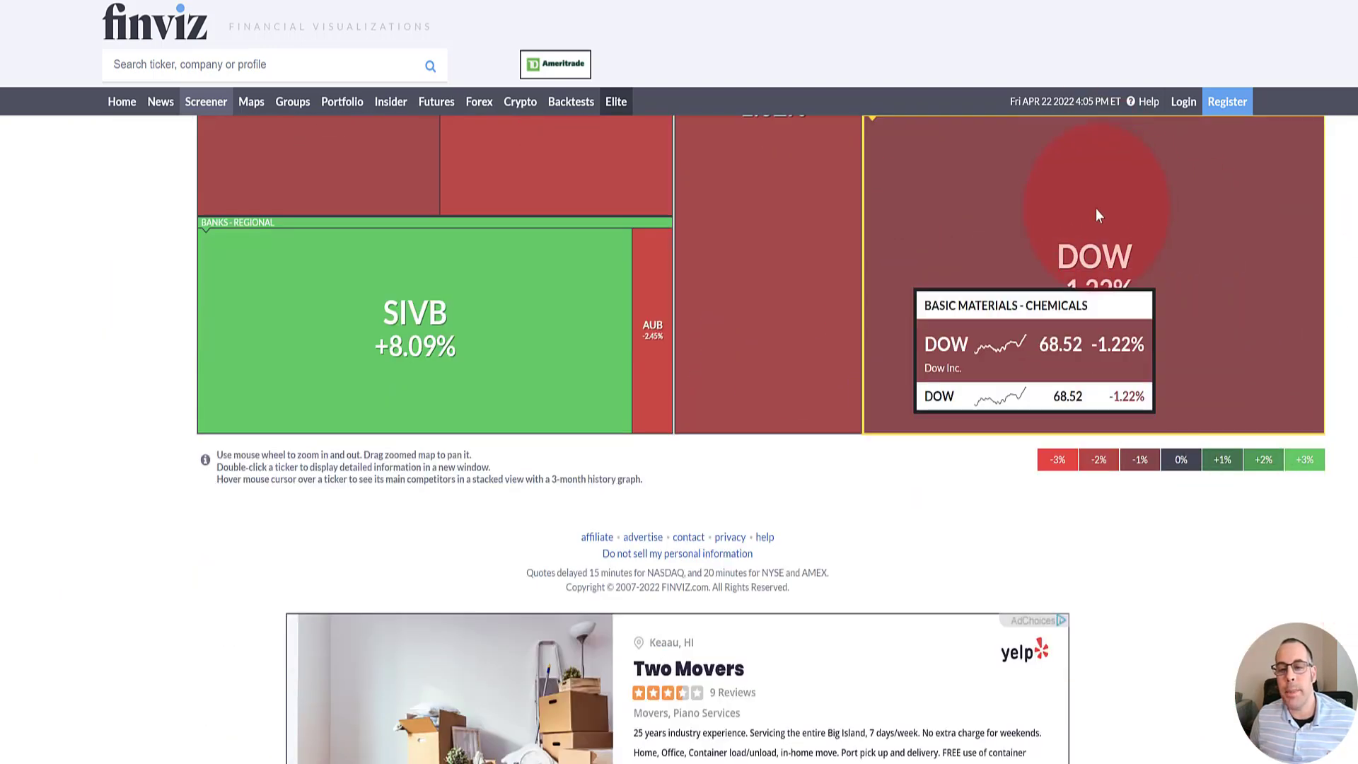
scroll(1202, 177, "up", 6)
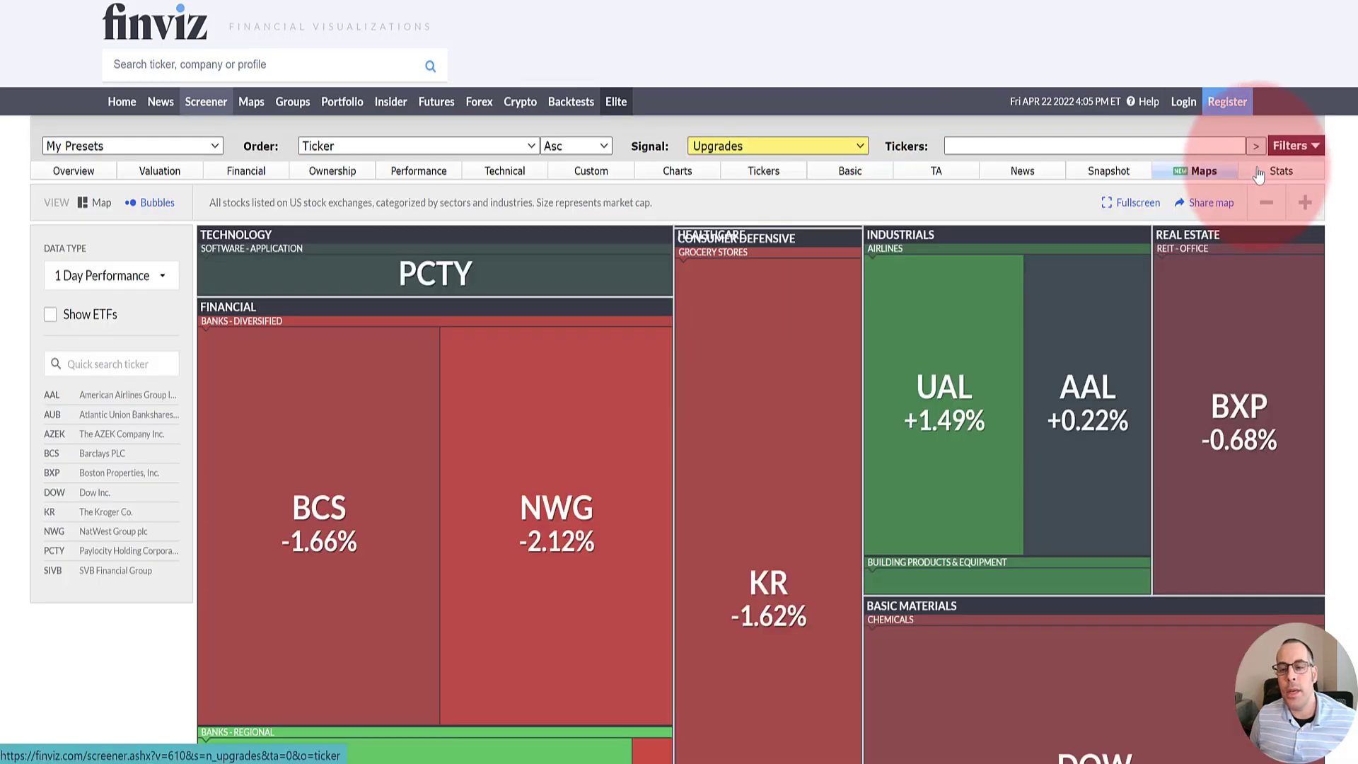
left_click(1258, 174)
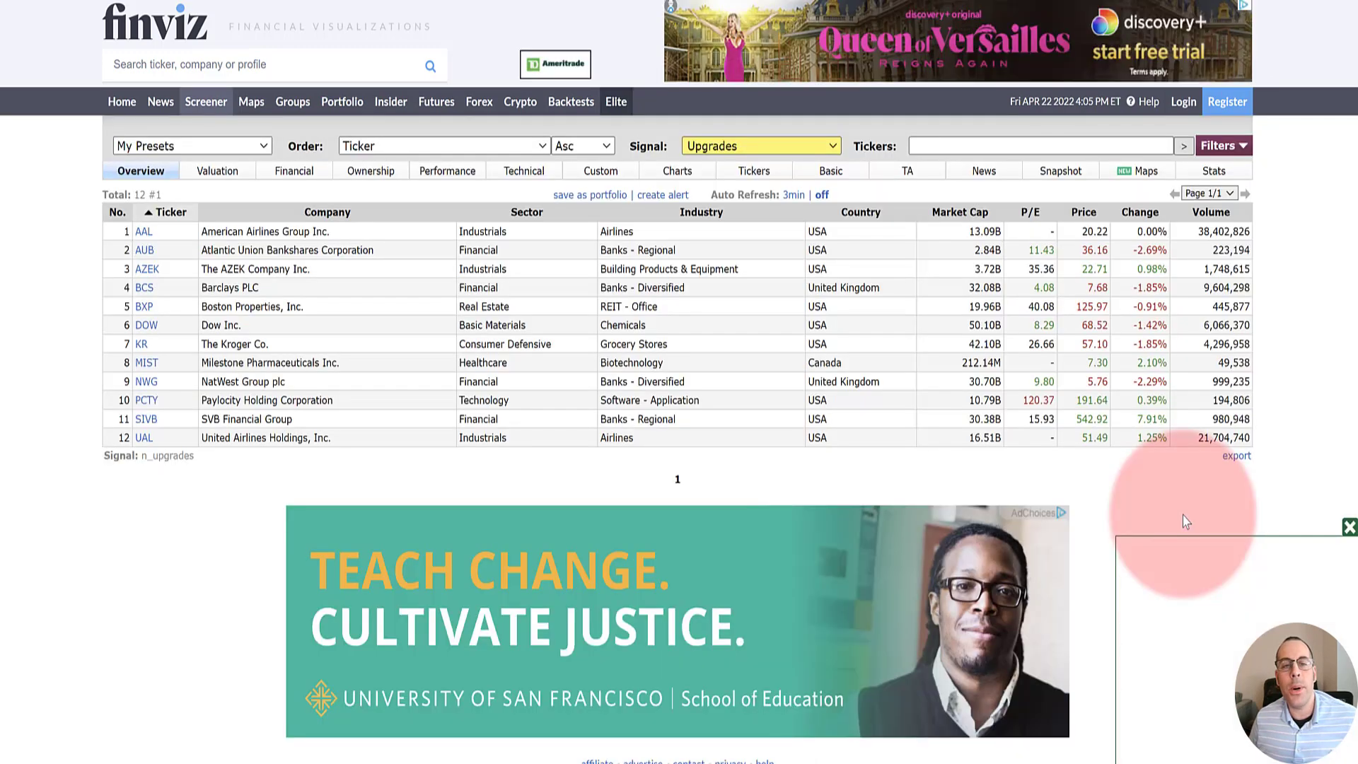
- Try the export of the upgraded stocks' Overview table and select its rows as text
left_click(1235, 459)
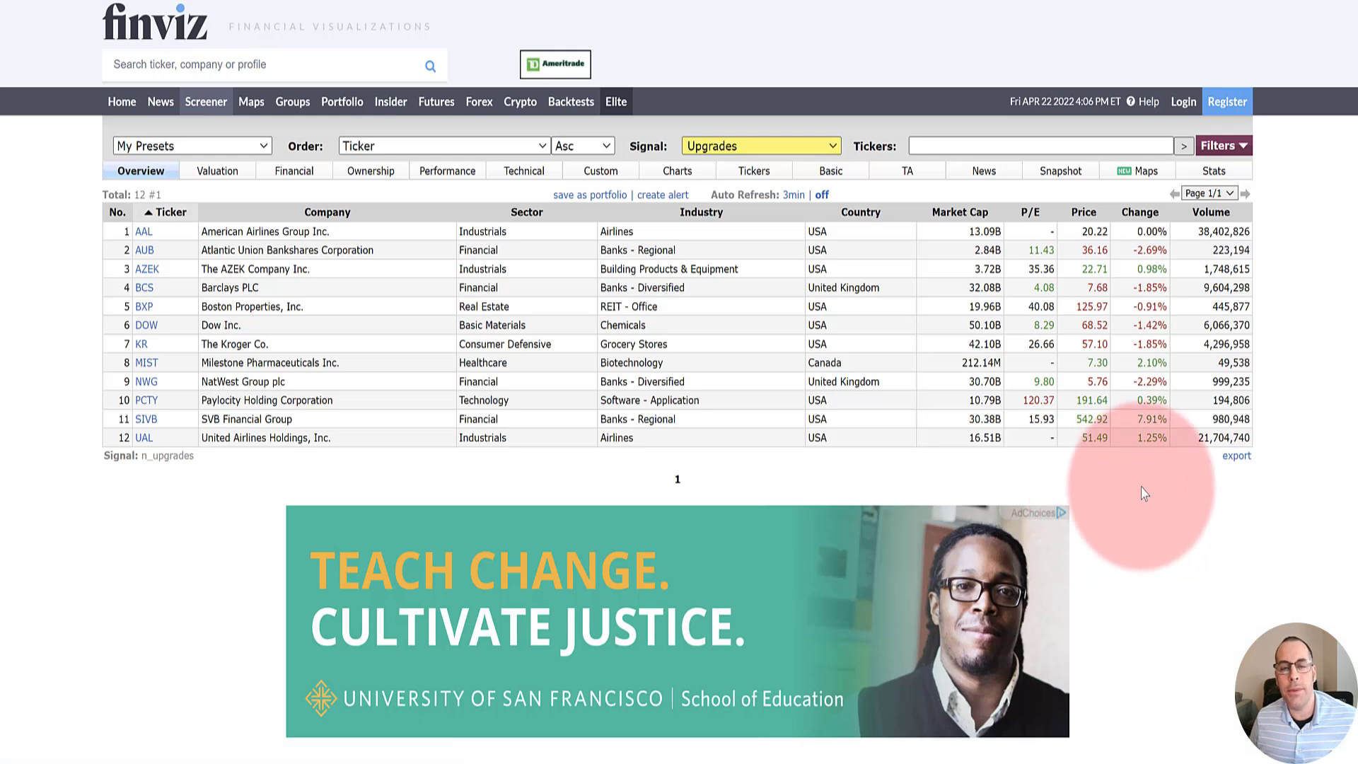
left_click_drag(1249, 437, 240, 276)
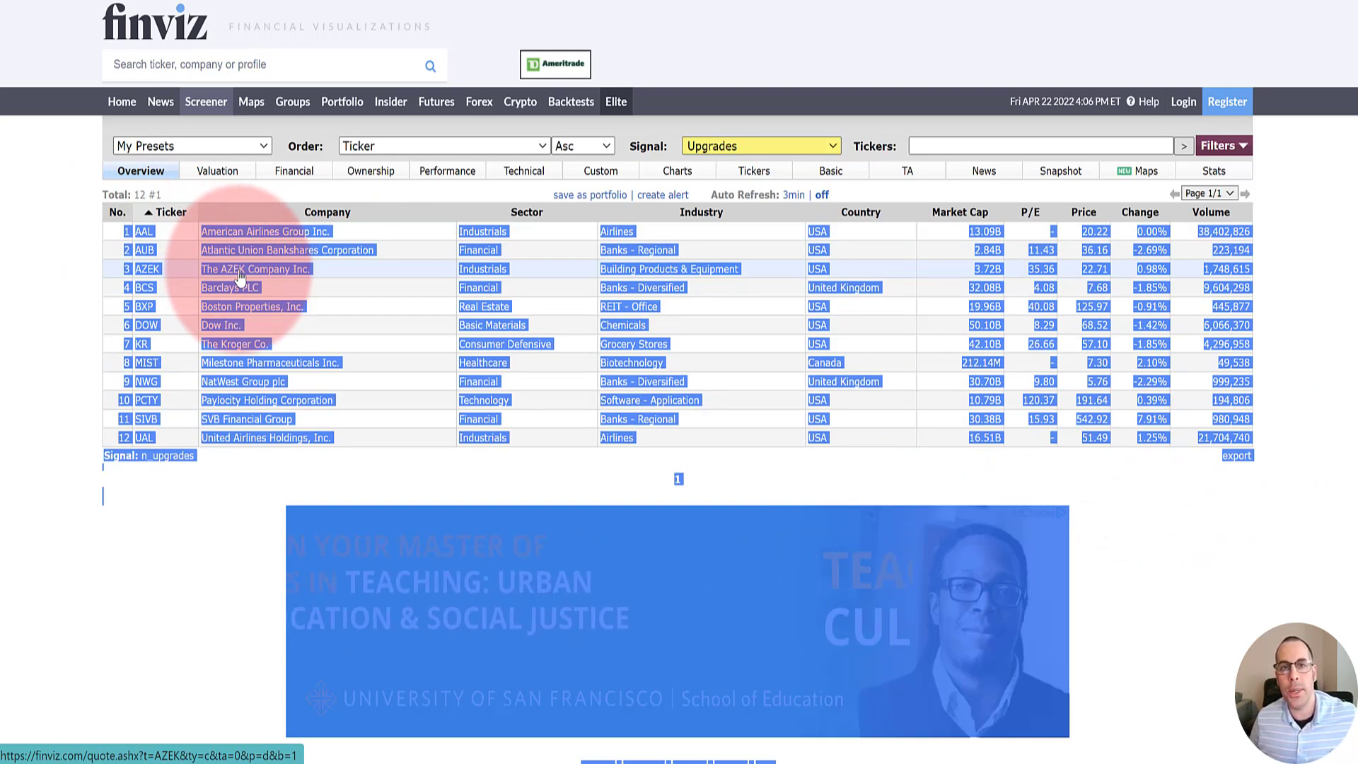
left_click(37, 308)
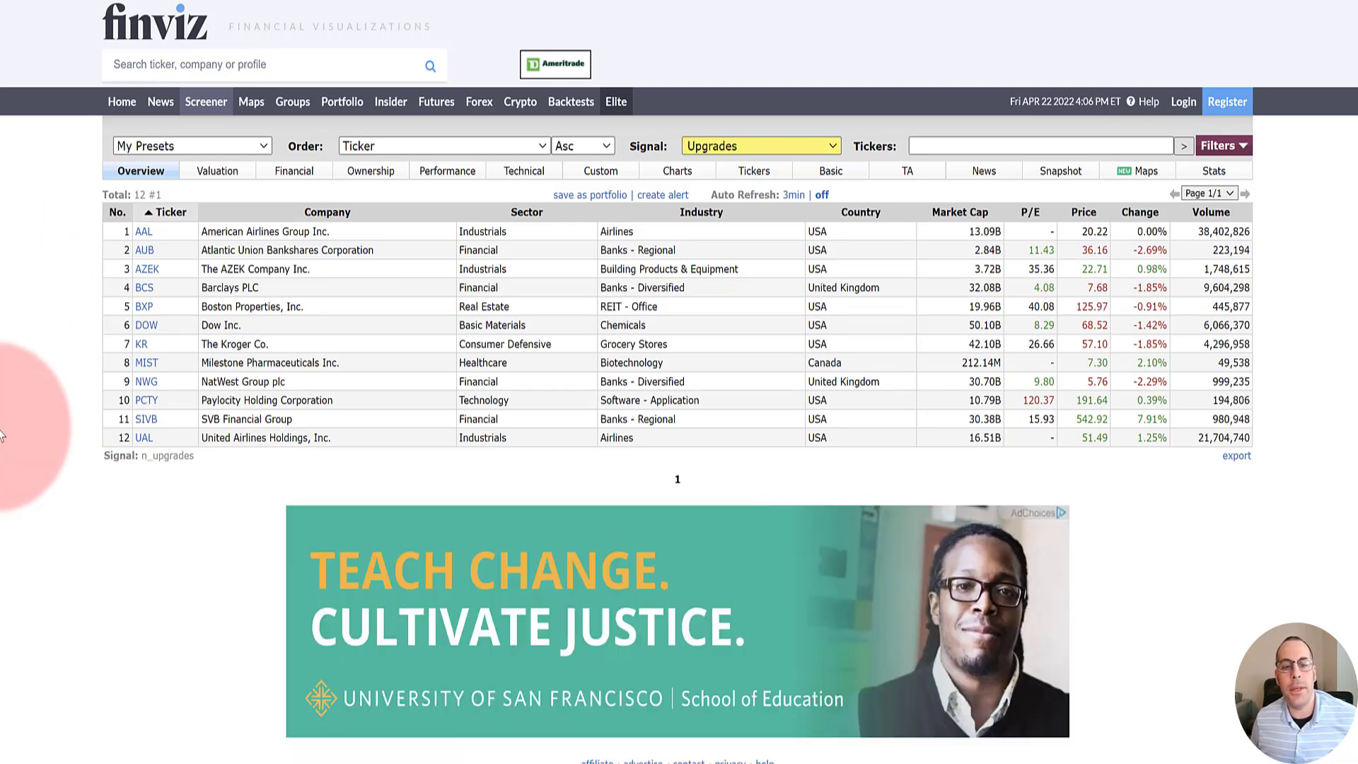
- Show the descriptive filters and filter the dividend yield by Positive (>0%), followed by Over 5%
left_click(1219, 146)
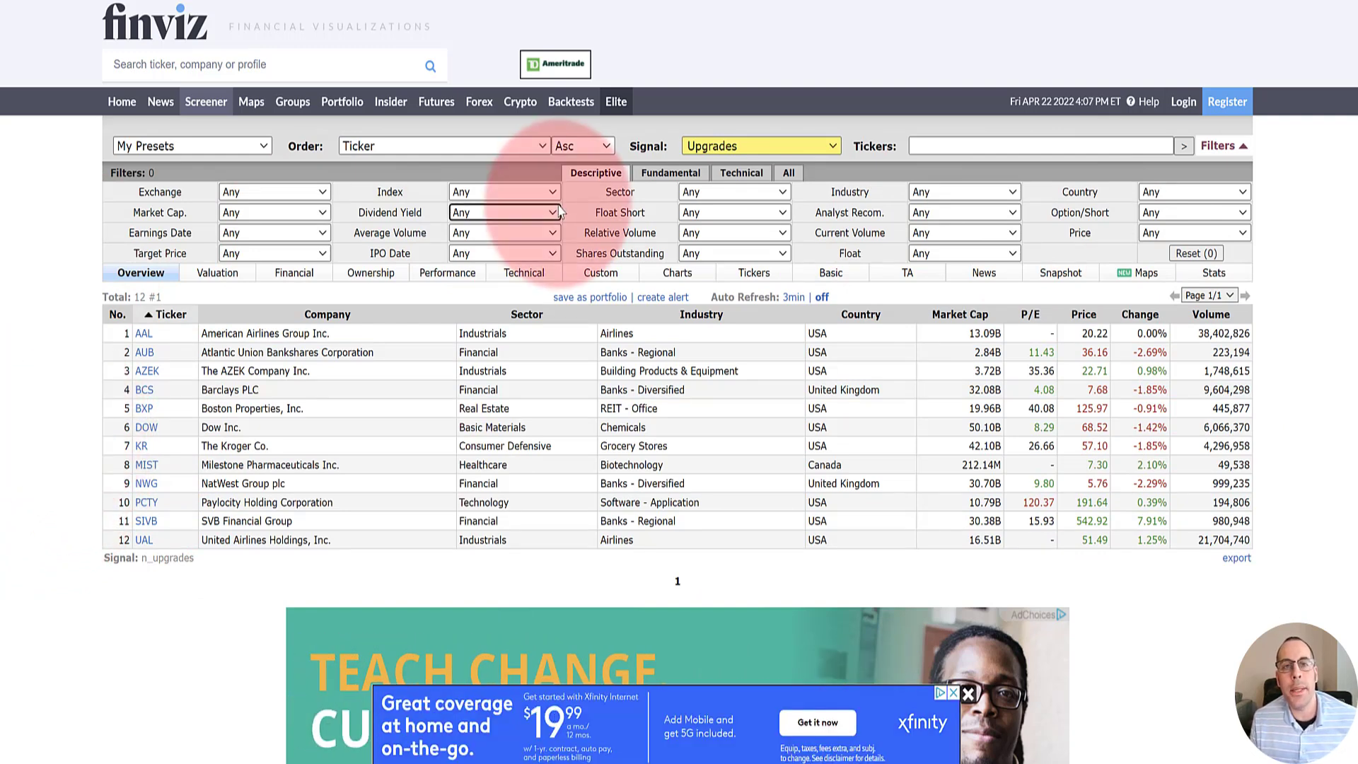
left_click(555, 212)
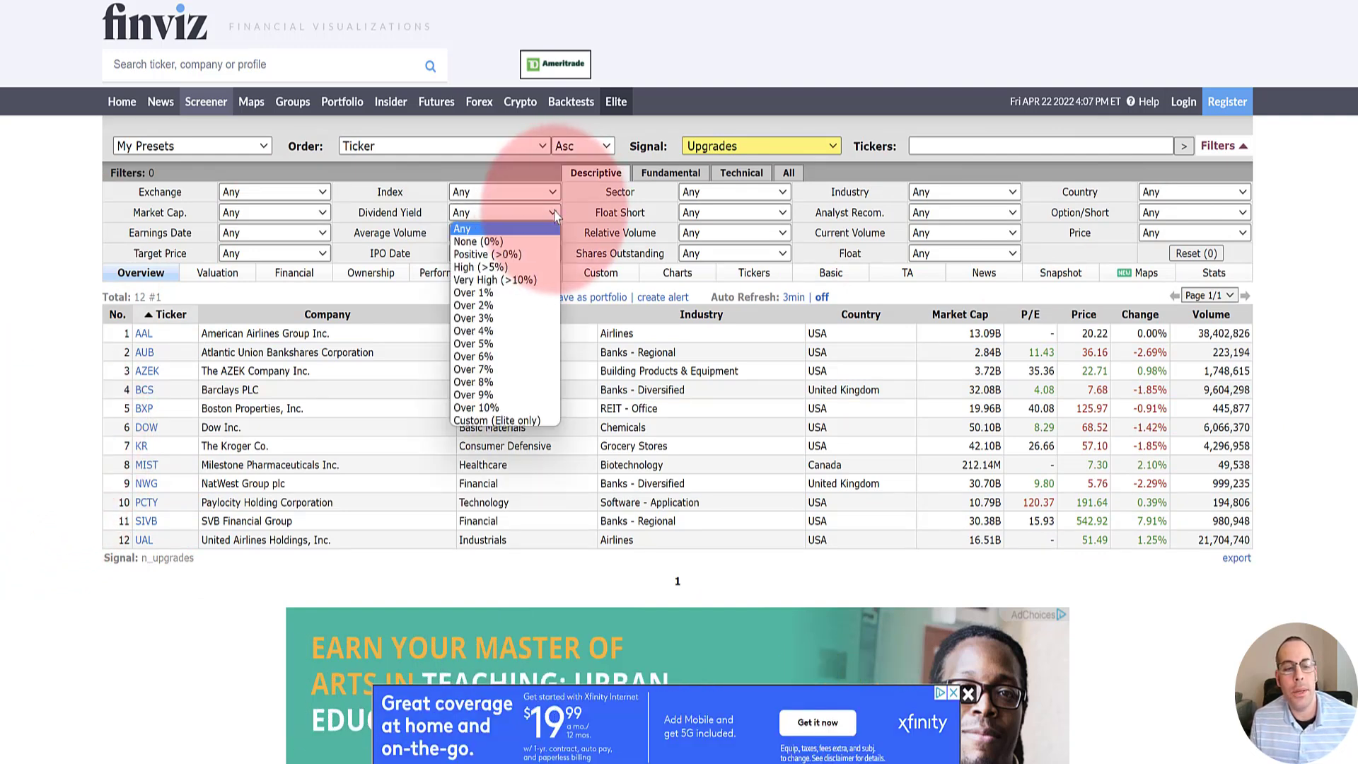
left_click(521, 255)
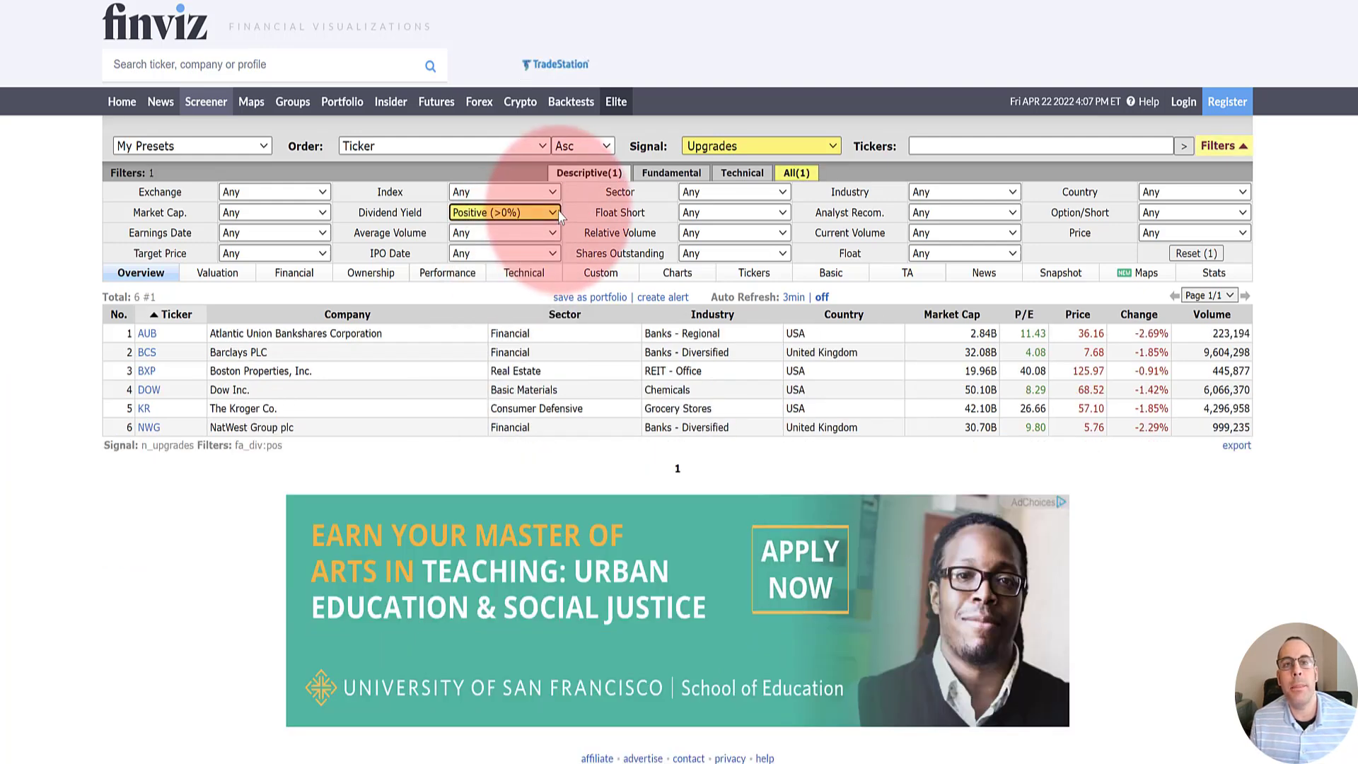
left_click(558, 212)
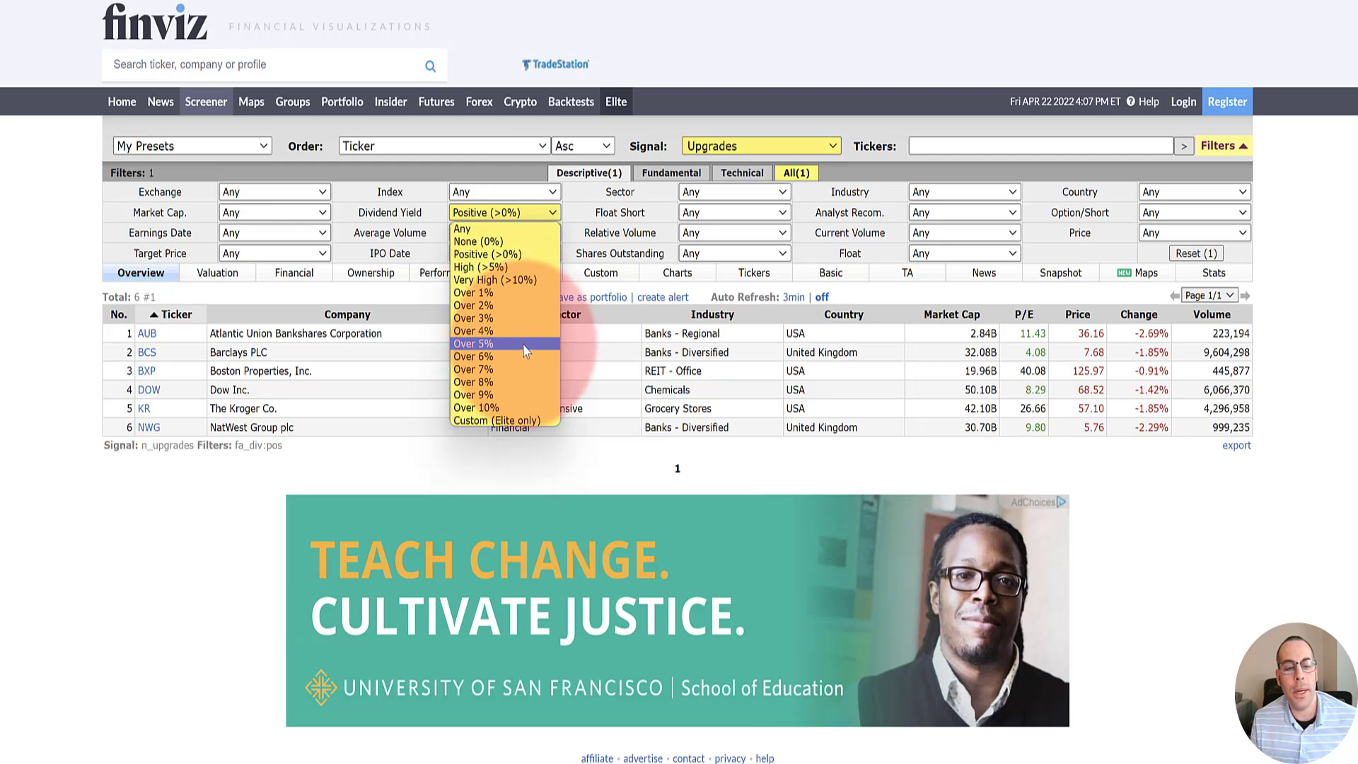
left_click(523, 344)
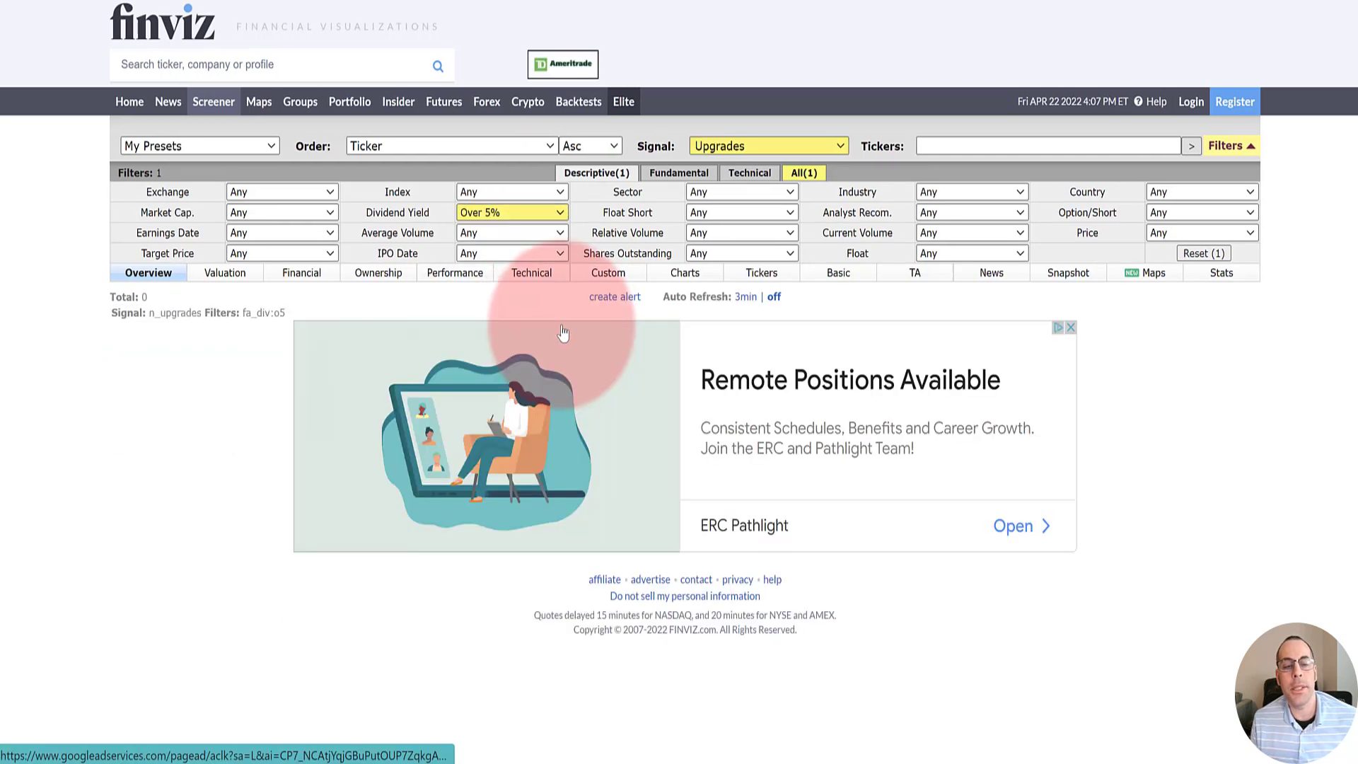
- Limit the upgraded stocks to the NASDAQ exchange
left_click(327, 191)
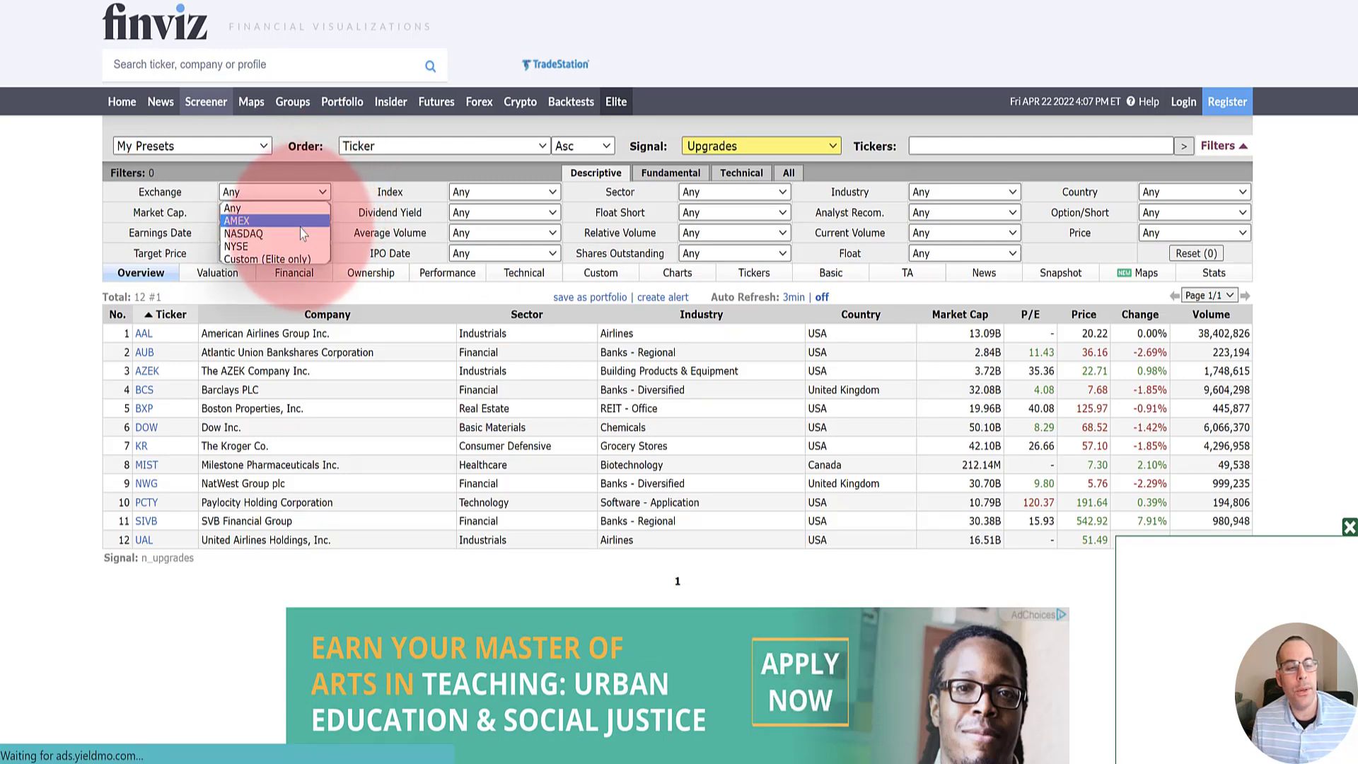
left_click(283, 234)
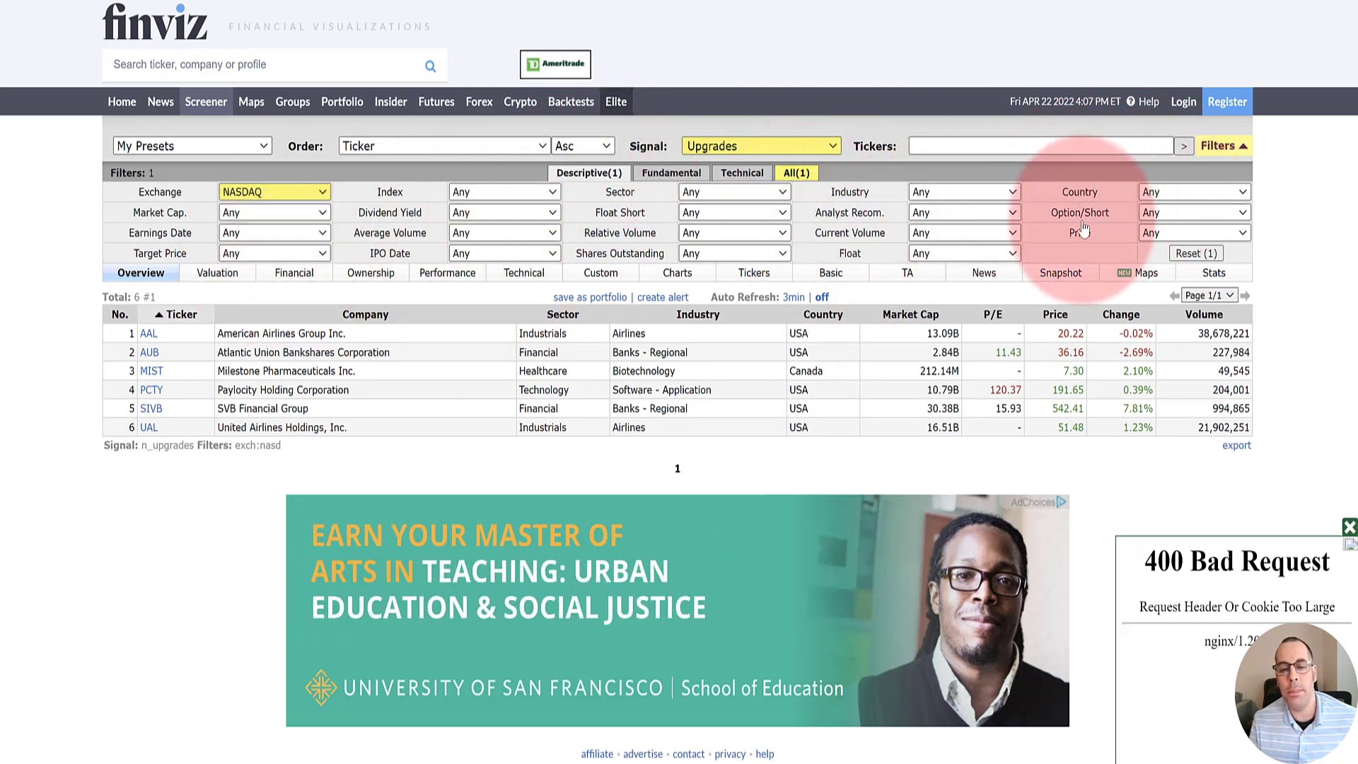
- Look at the P/E options among the fundamental filters and go back to the unfiltered list of upgraded stocks
left_click(660, 177)
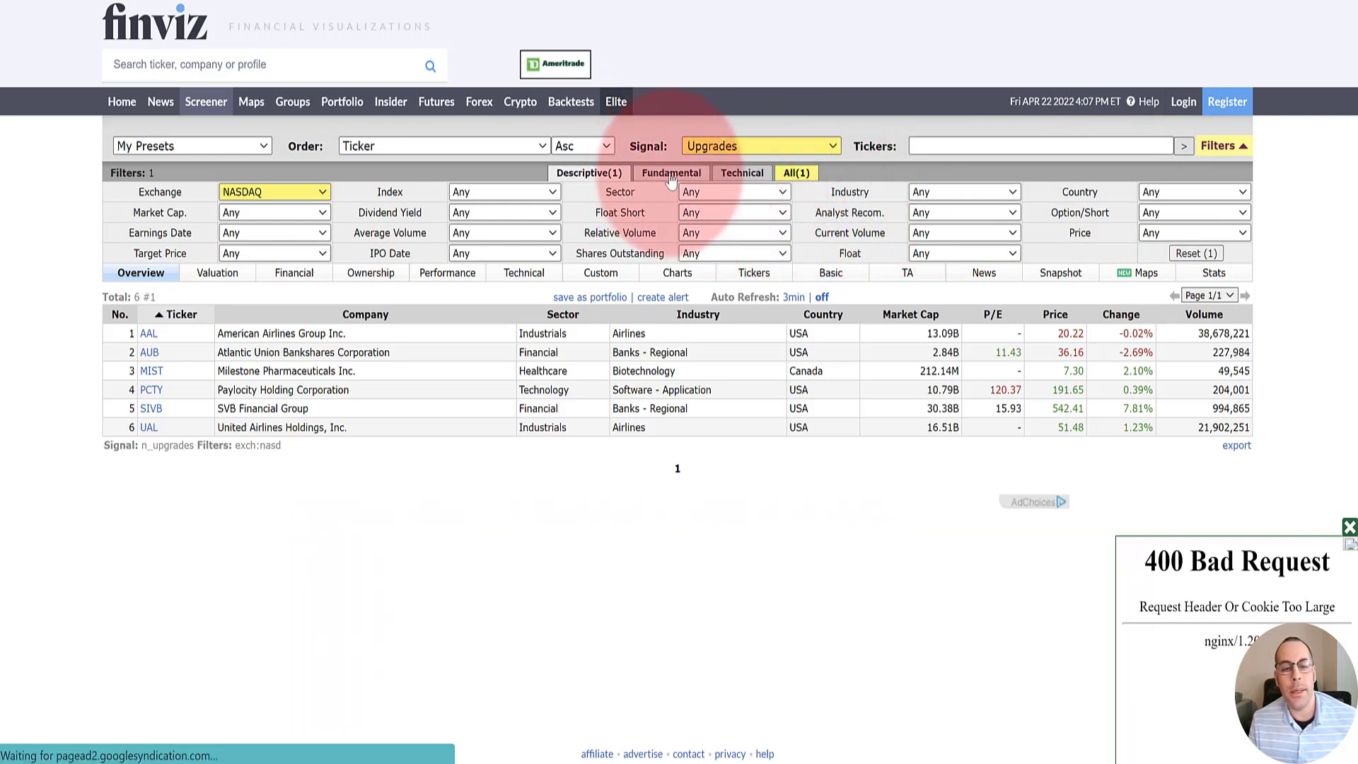
left_click(323, 192)
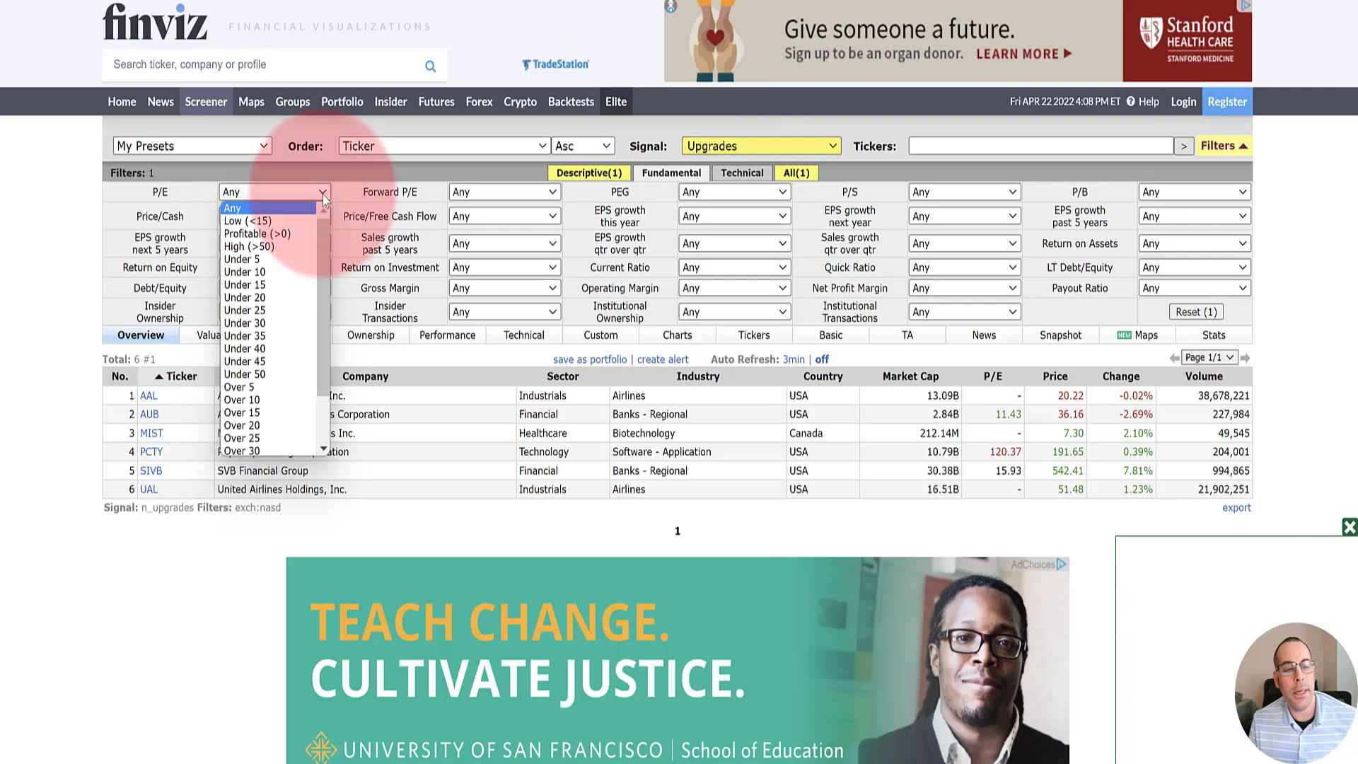
left_click(247, 220)
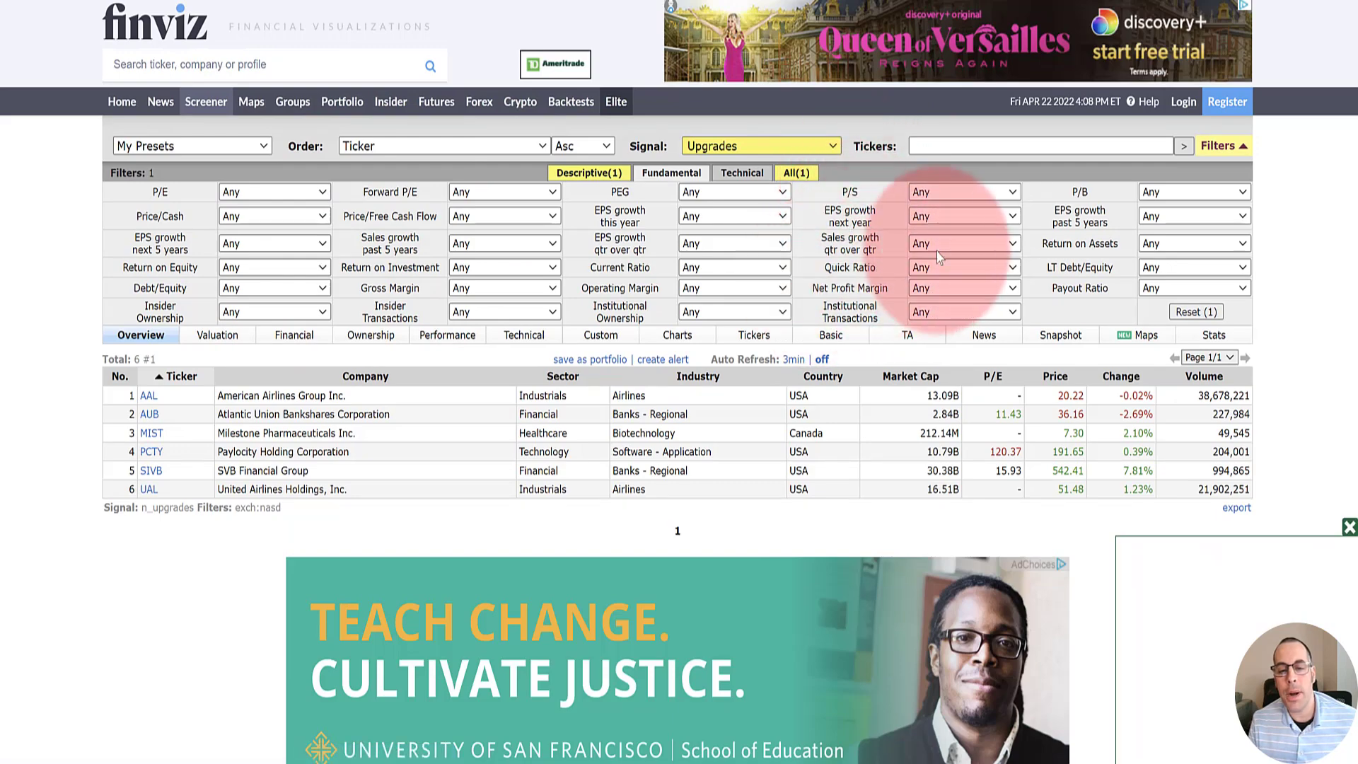
key("alt+Left")
key("alt+Left")
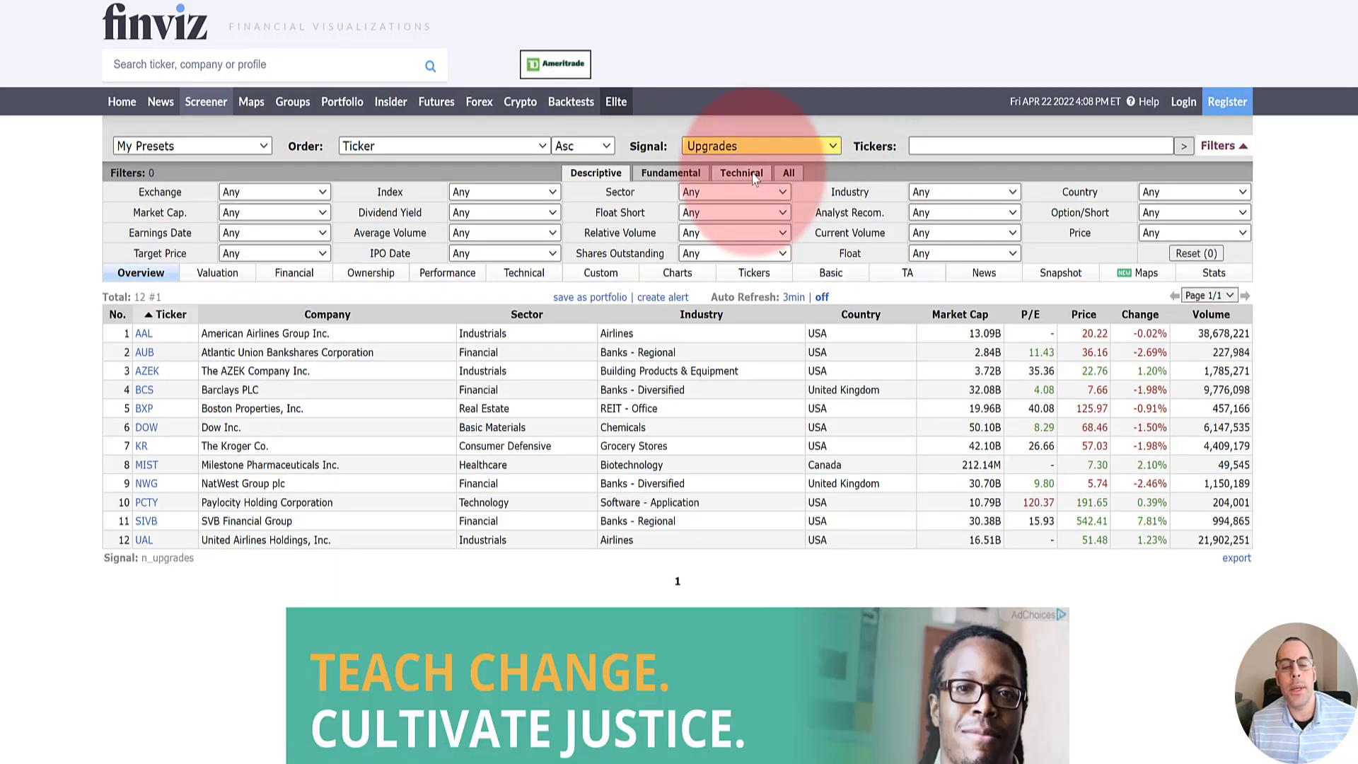
- Look at the Average True Range options among the technical filters and display the complete set of filters
left_click(751, 177)
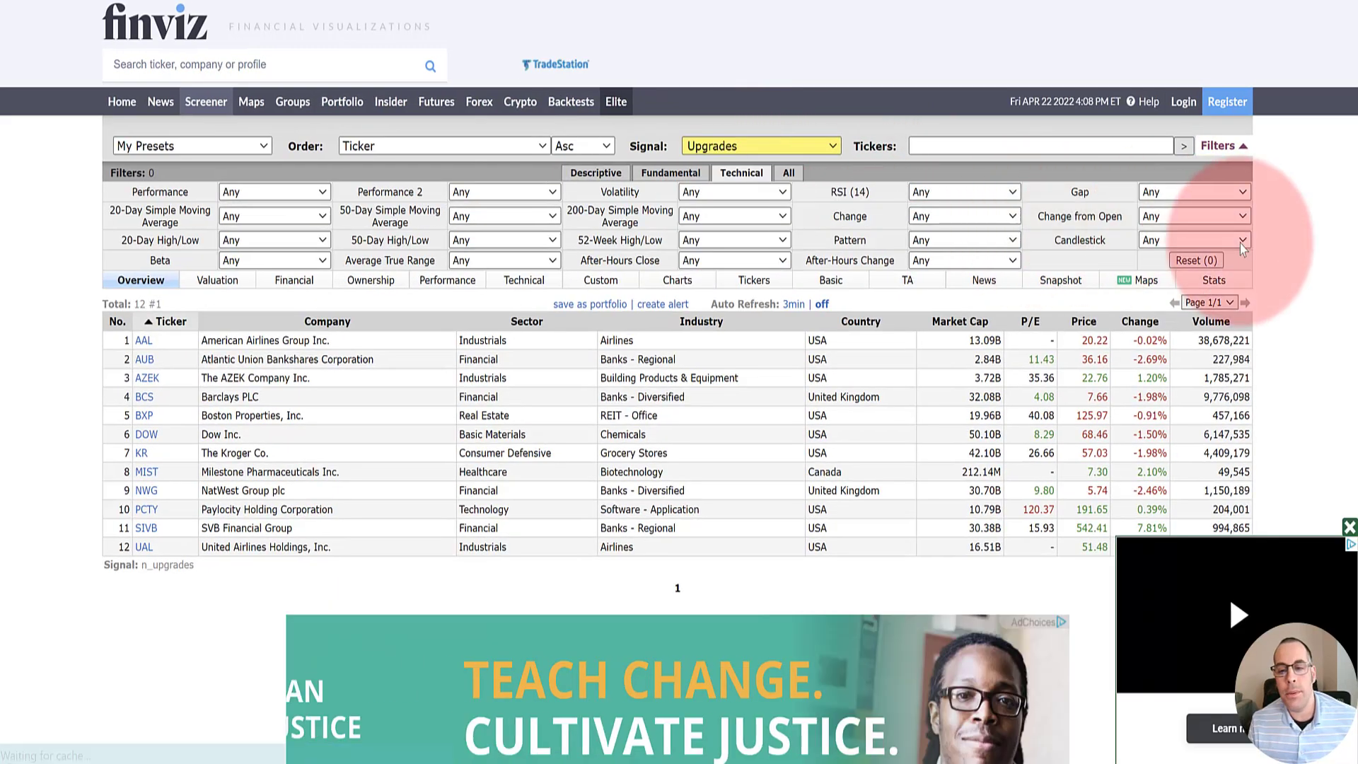
left_click(969, 197)
left_click(550, 260)
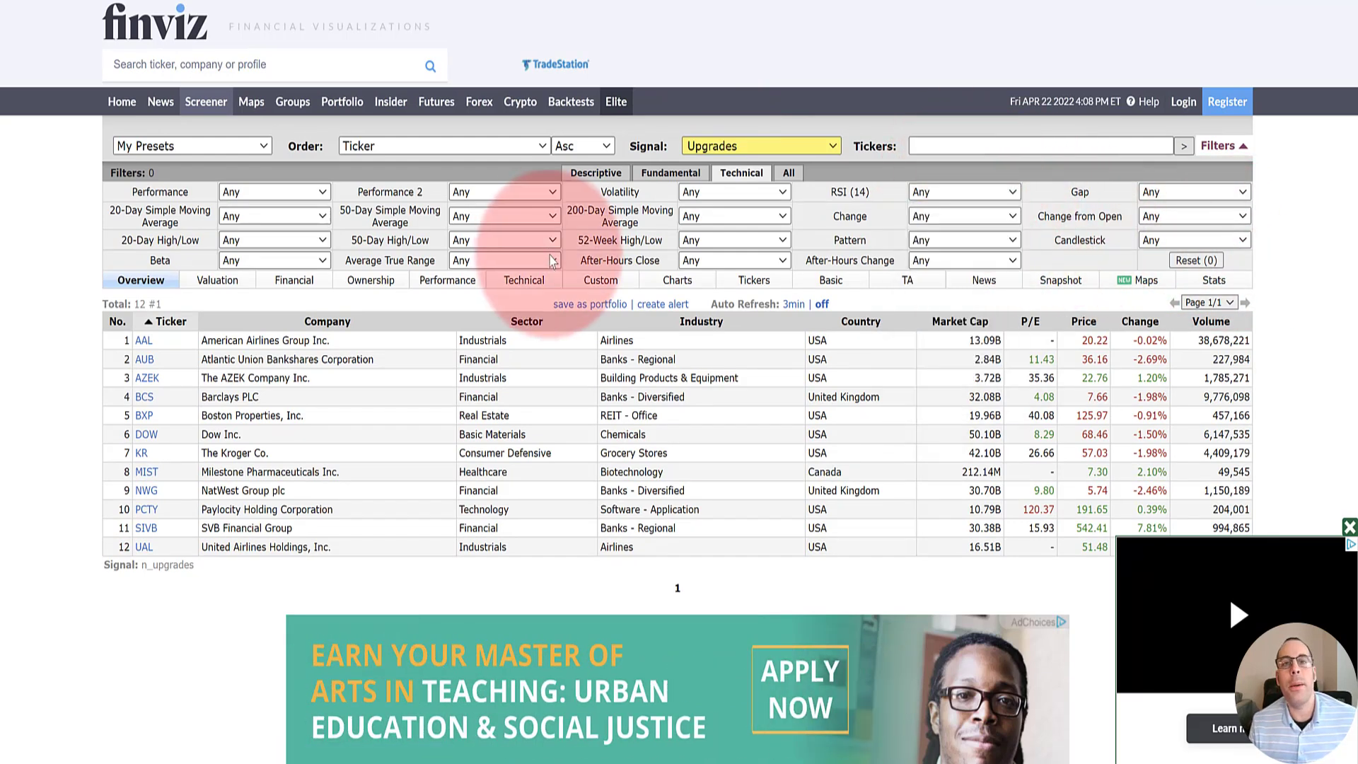
left_click(552, 261)
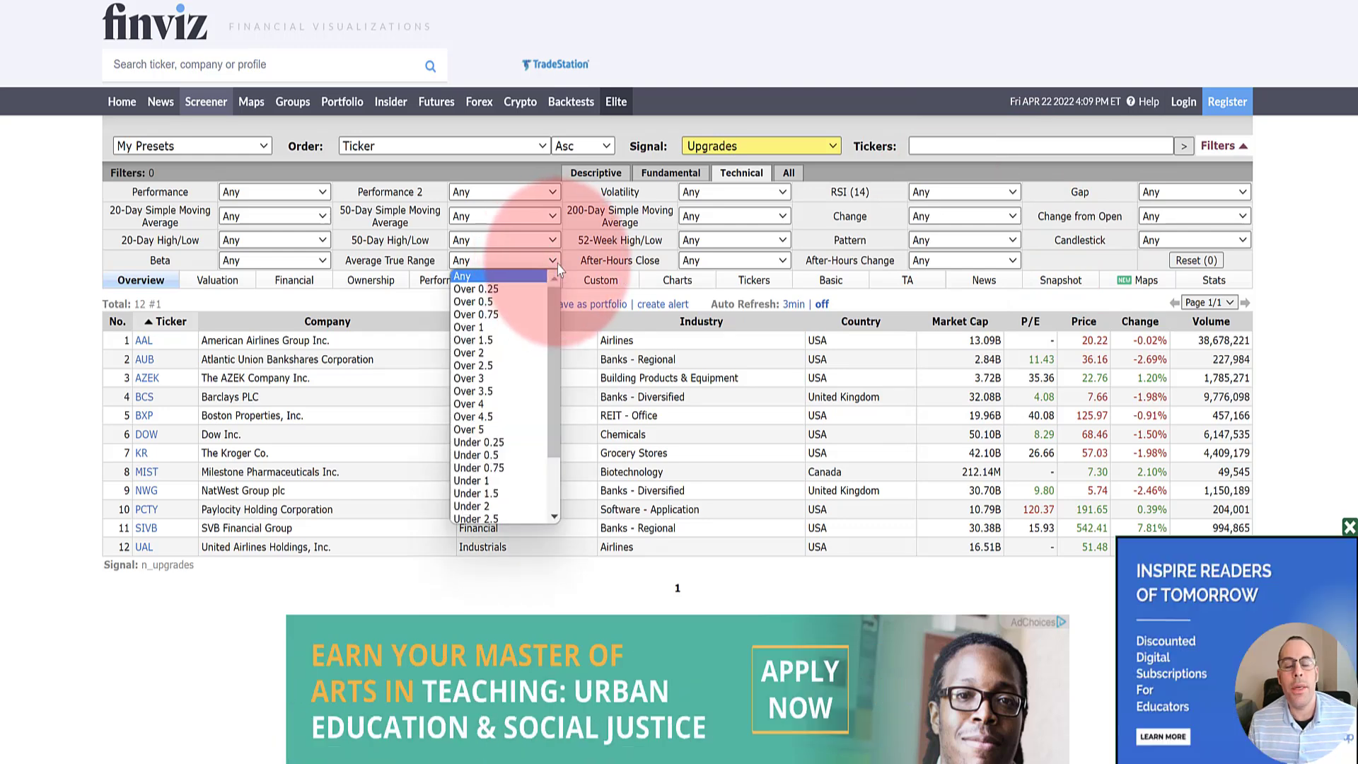
left_click(558, 264)
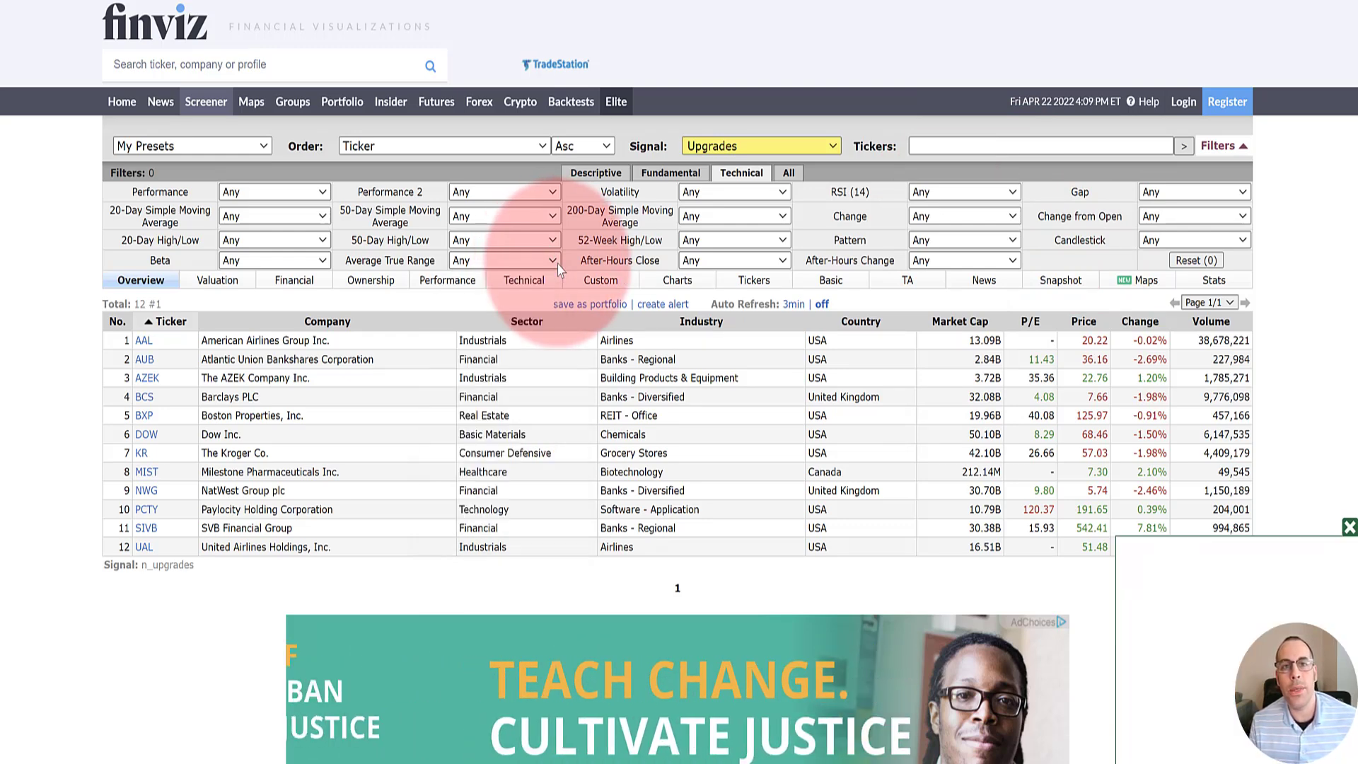
left_click(790, 174)
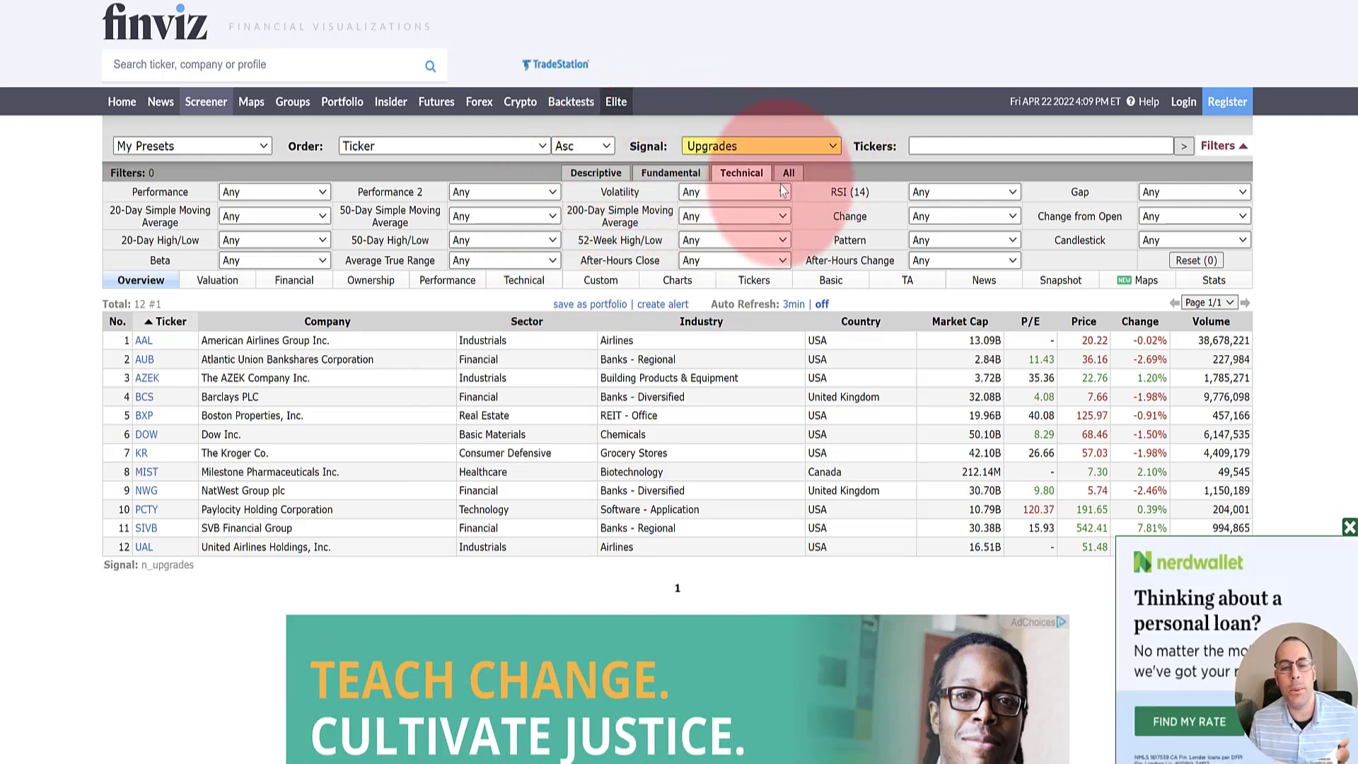
left_click(790, 174)
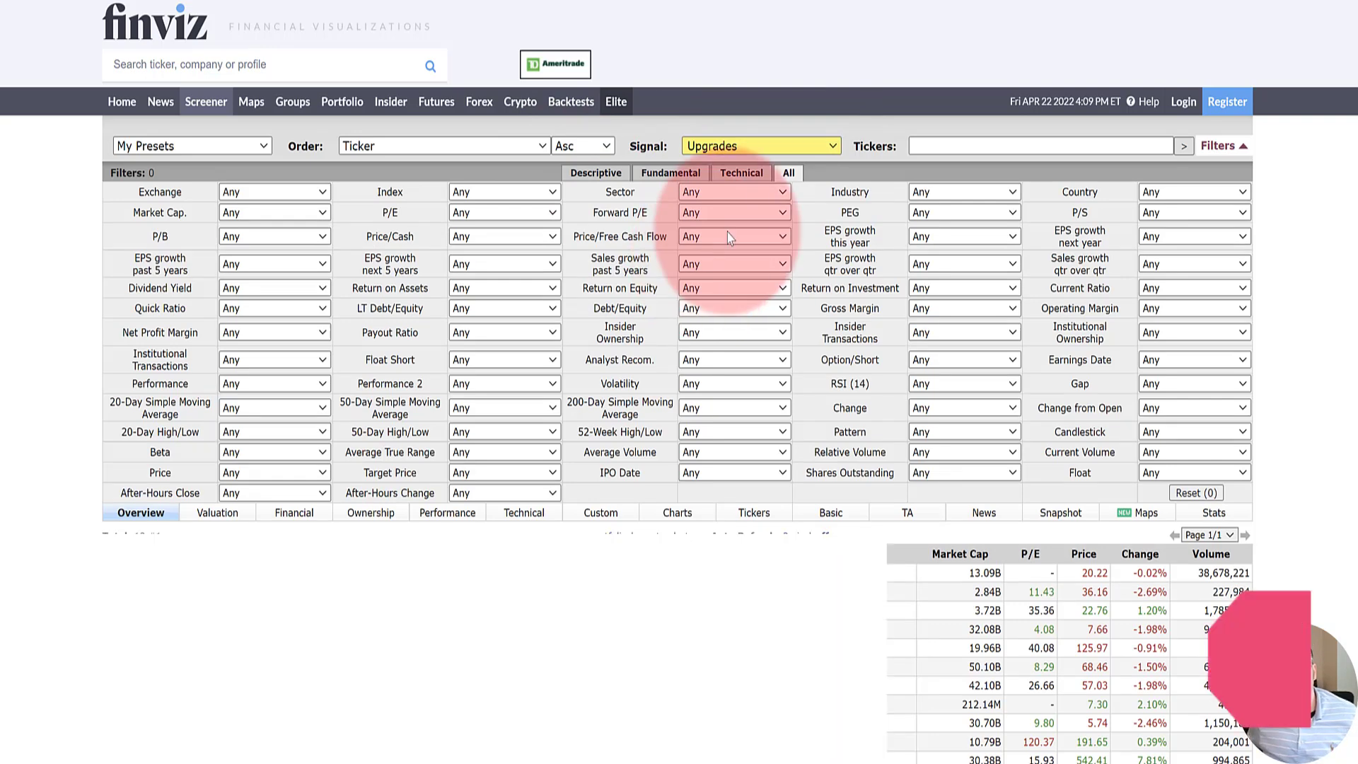